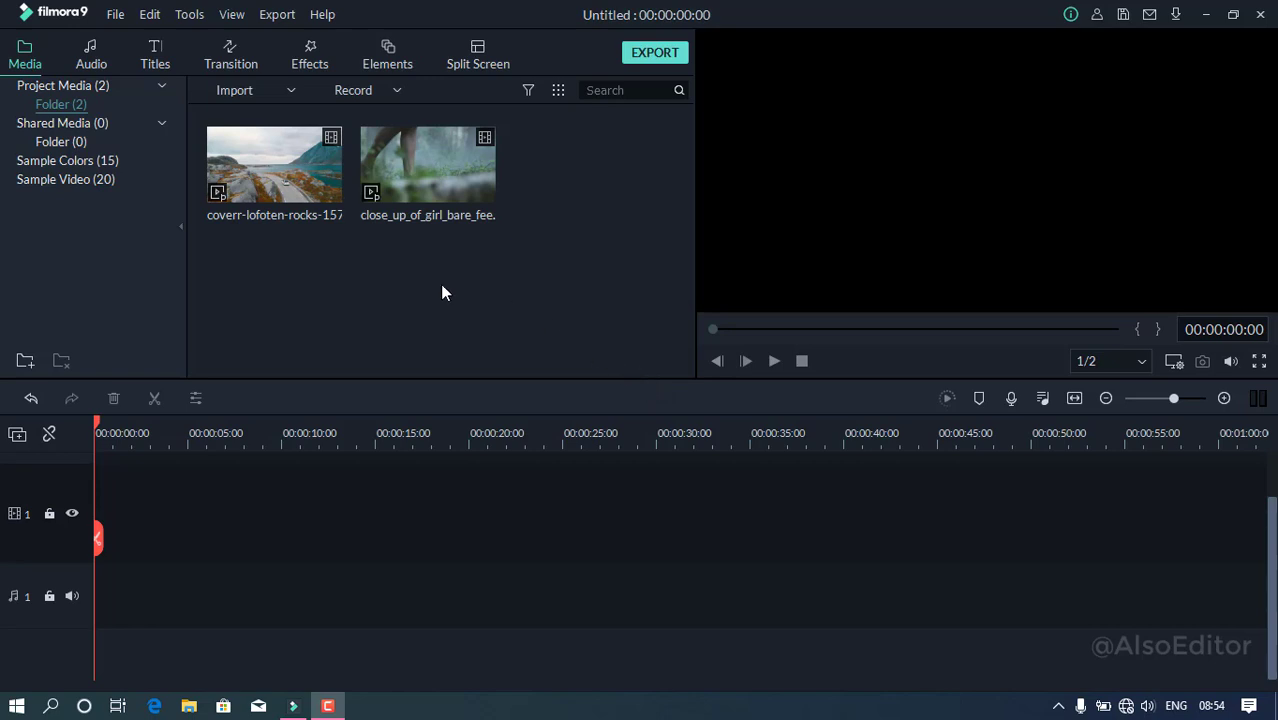
Add the road clip, keep 1920 x 1080 25fps, and place the walking clip after it.
{"action": "left_click_drag", "start_coordinate": [310, 173], "coordinate": [102, 563]}
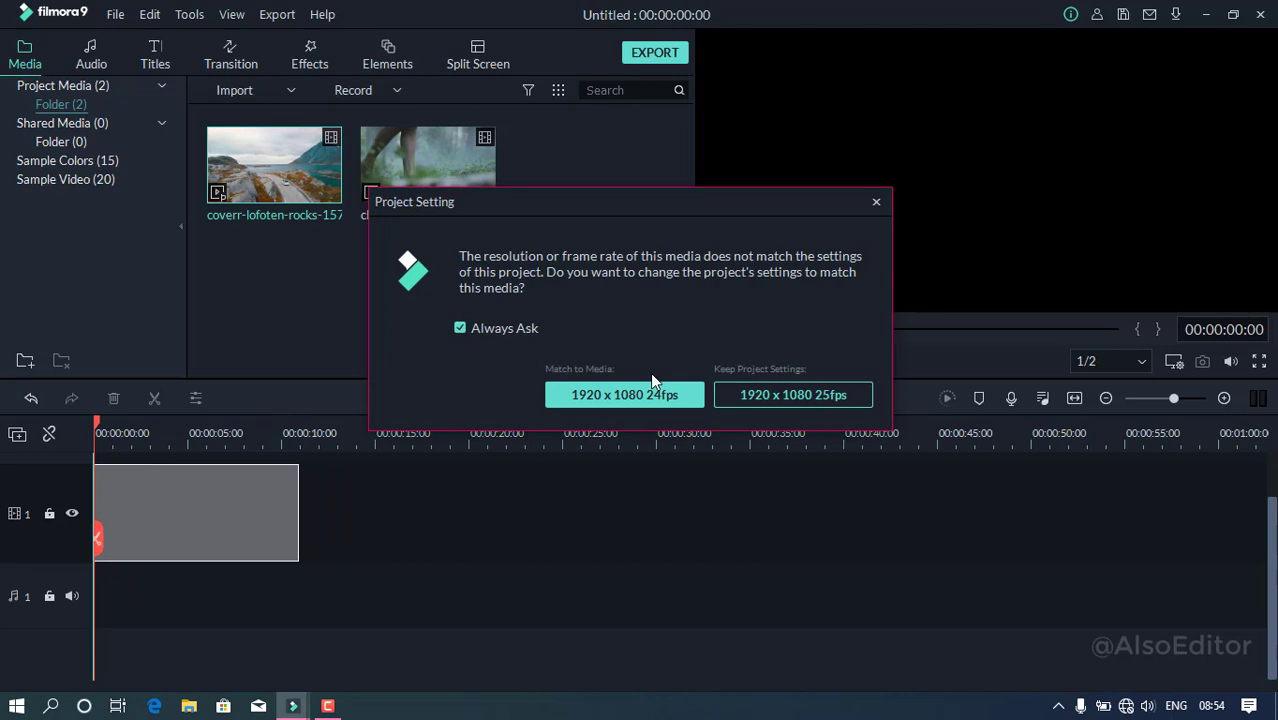
{"action": "left_click", "coordinate": [793, 395]}
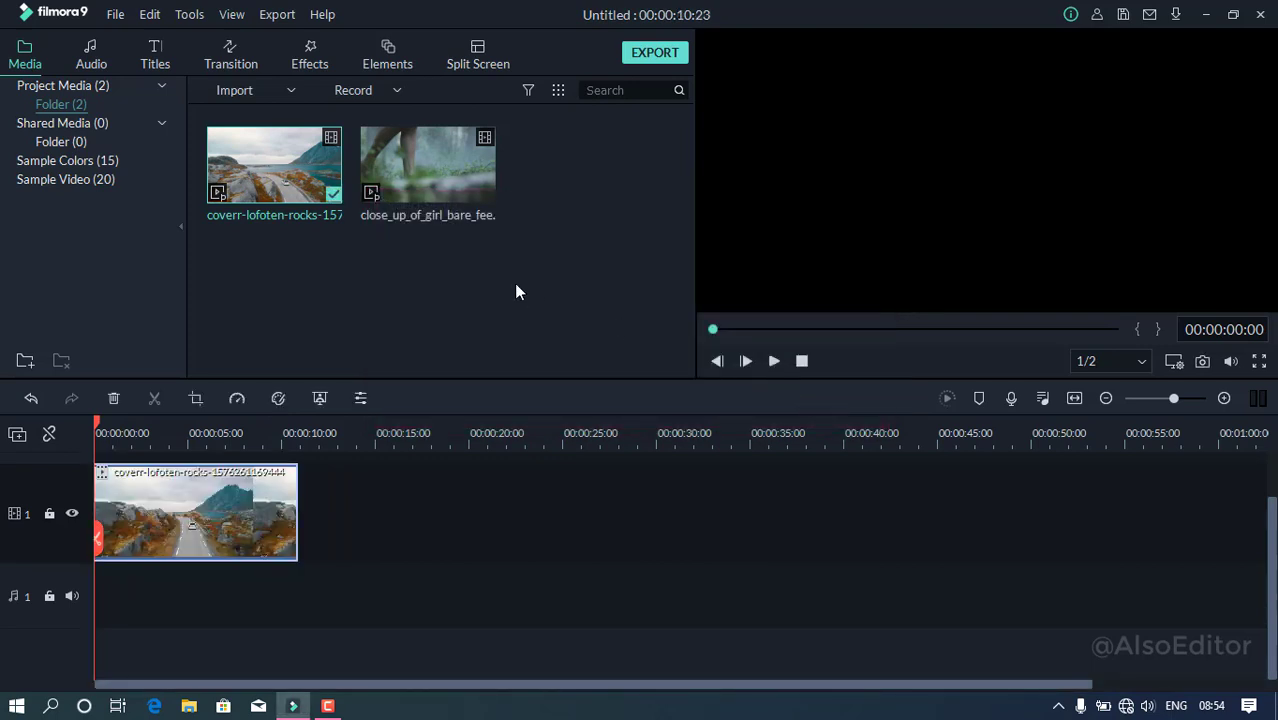
{"action": "left_click_drag", "start_coordinate": [414, 190], "coordinate": [309, 500]}
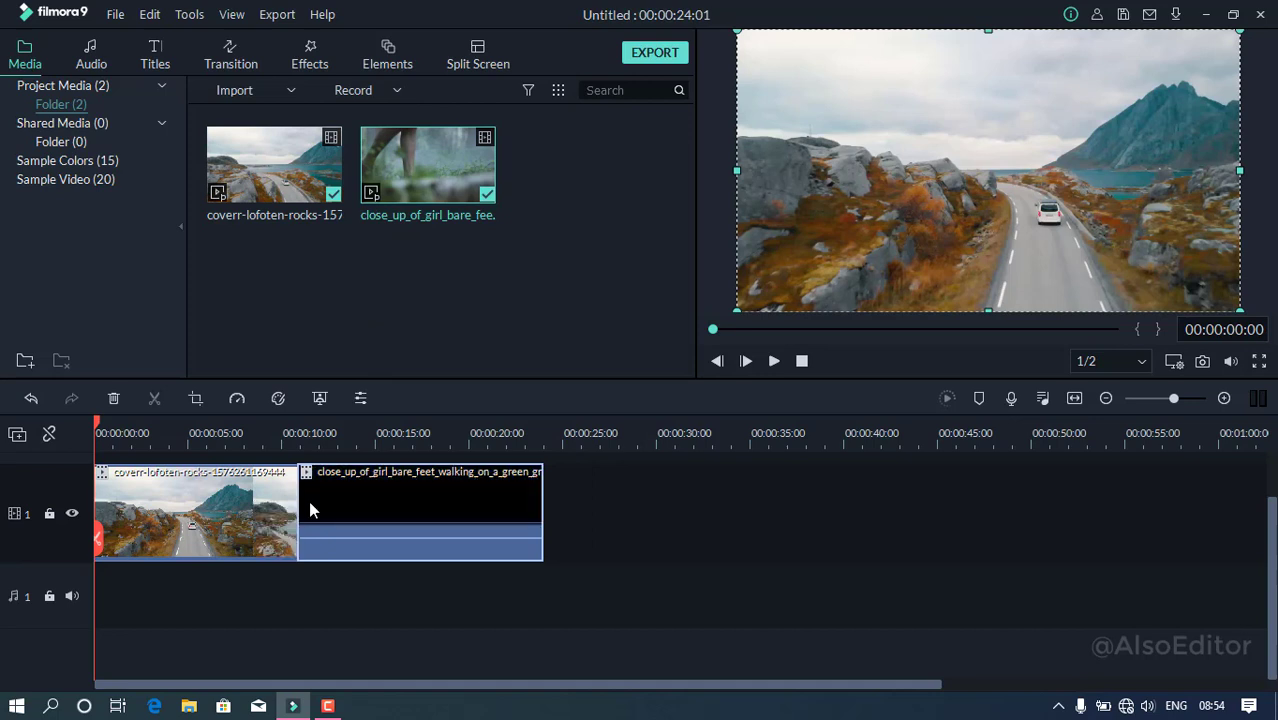
Split the road clip at 00:00:04:05 and delete its remainder and the resulting gap.
{"action": "left_click", "coordinate": [172, 443]}
{"action": "left_click", "coordinate": [174, 538]}
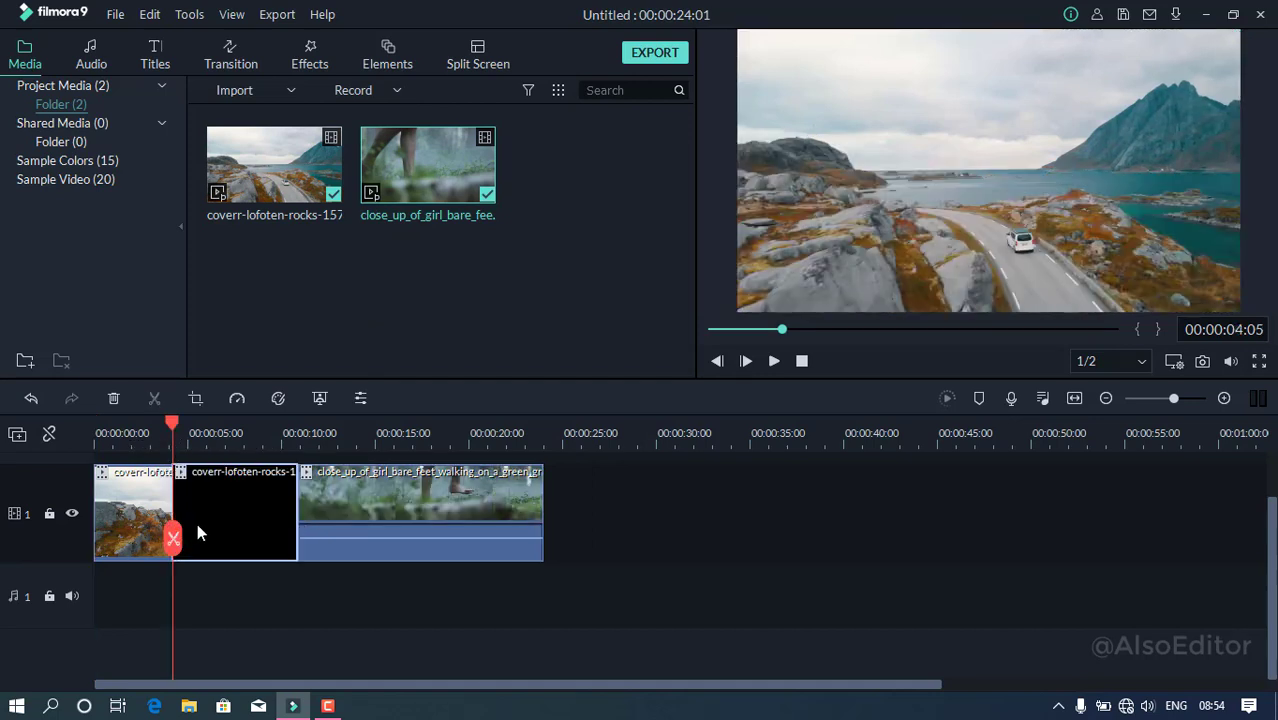
{"action": "key", "text": "Delete"}
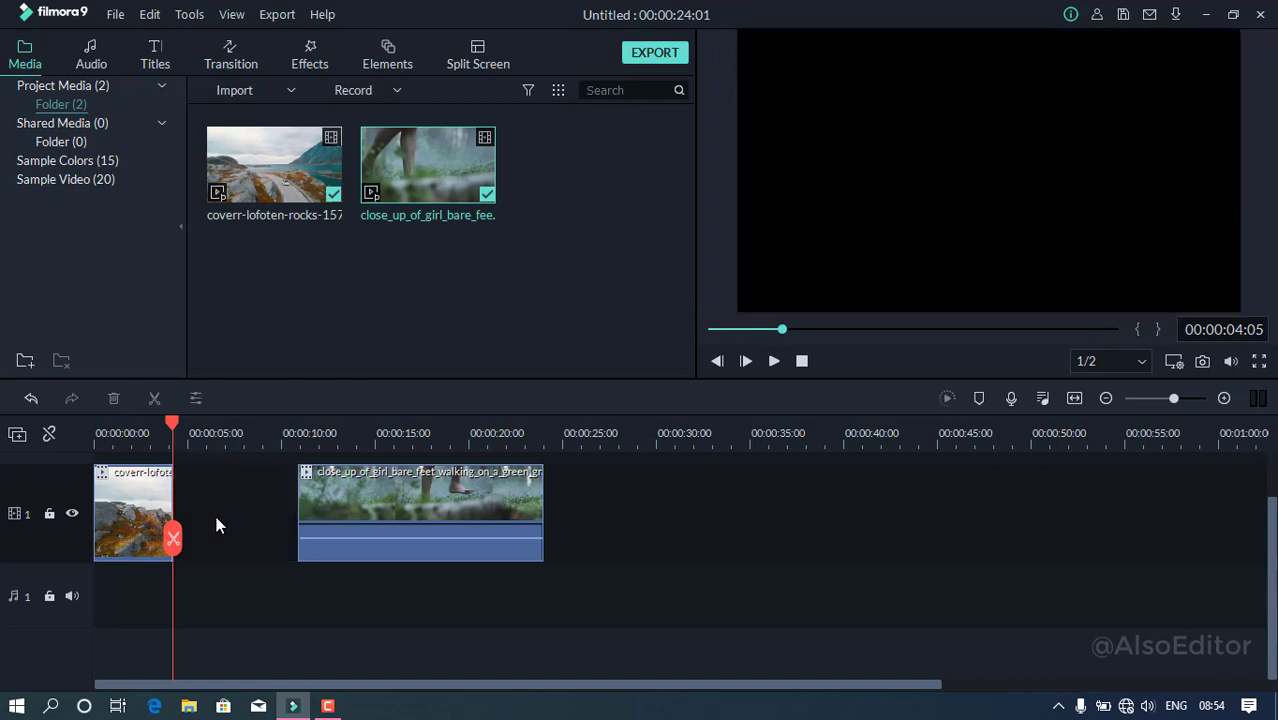
{"action": "left_click", "coordinate": [224, 514]}
{"action": "key", "text": "Delete"}
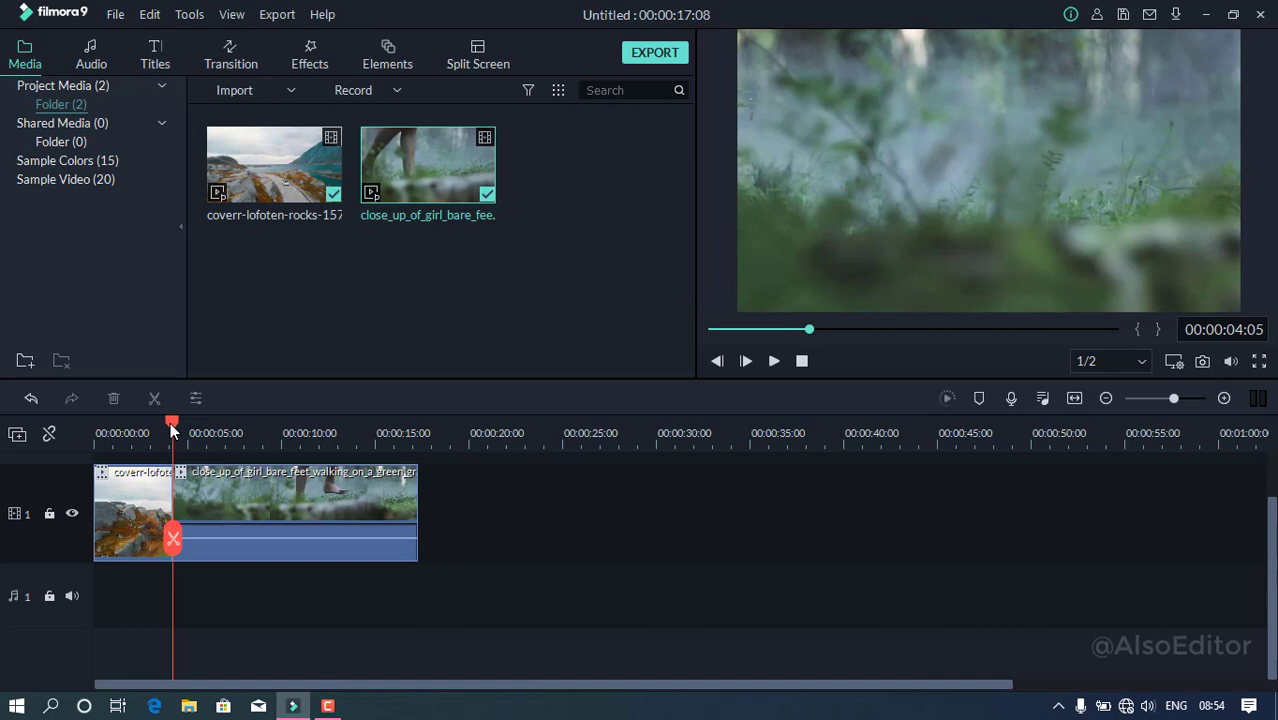
Trim the walking clip's end to 00:00:13:10, then select the road clip.
{"action": "left_click_drag", "start_coordinate": [172, 430], "coordinate": [95, 430]}
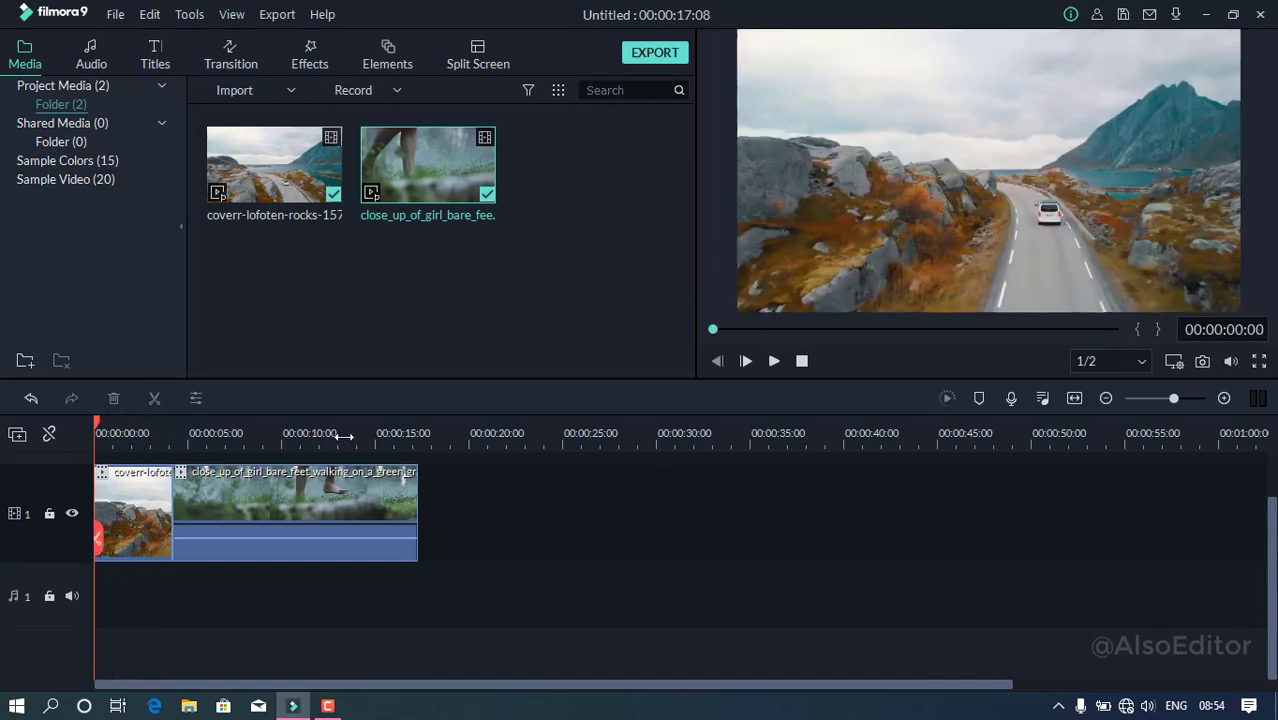
{"action": "left_click", "coordinate": [343, 433]}
{"action": "left_click_drag", "start_coordinate": [345, 424], "coordinate": [345, 424]}
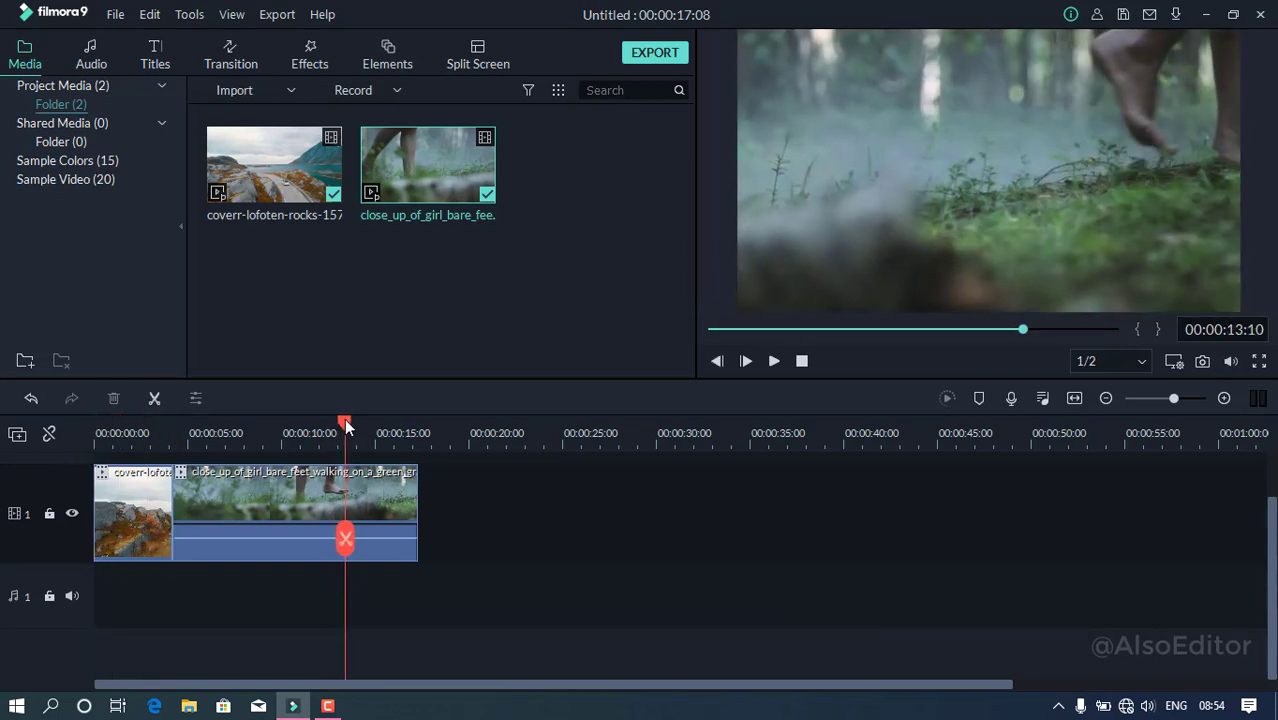
{"action": "left_click", "coordinate": [417, 516]}
{"action": "left_click_drag", "start_coordinate": [417, 516], "coordinate": [336, 506]}
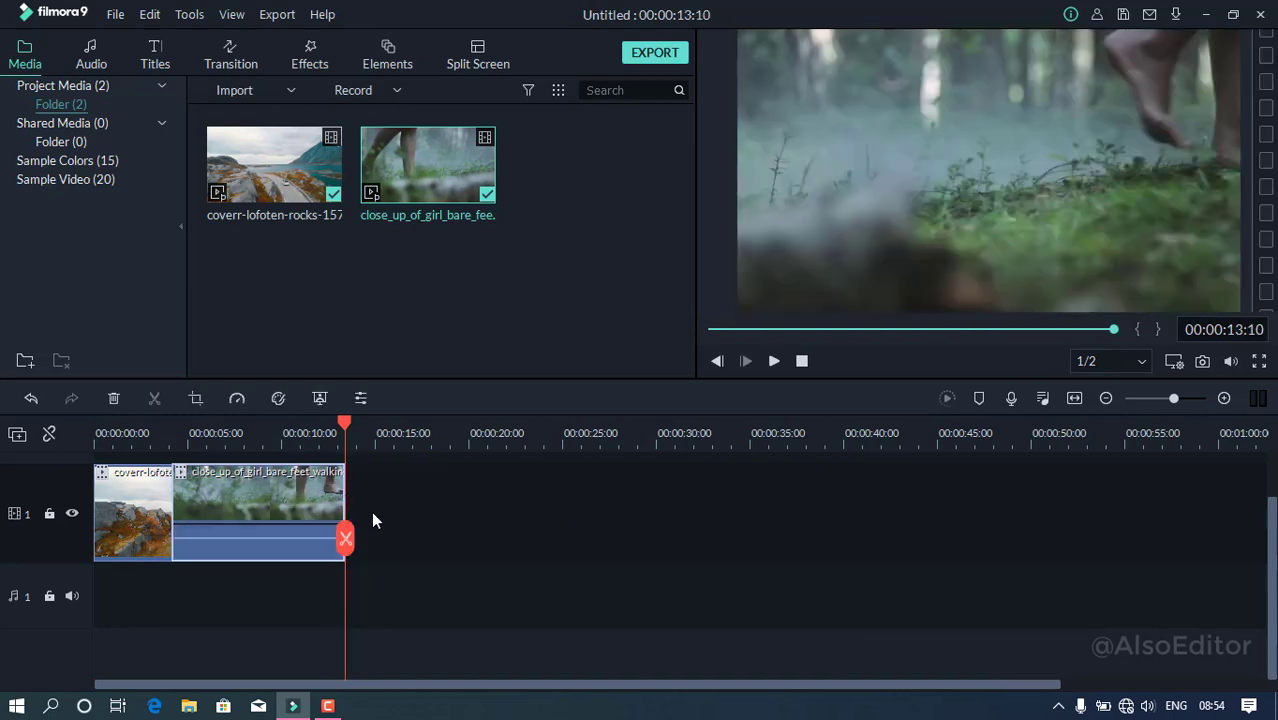
{"action": "left_click", "coordinate": [147, 511]}
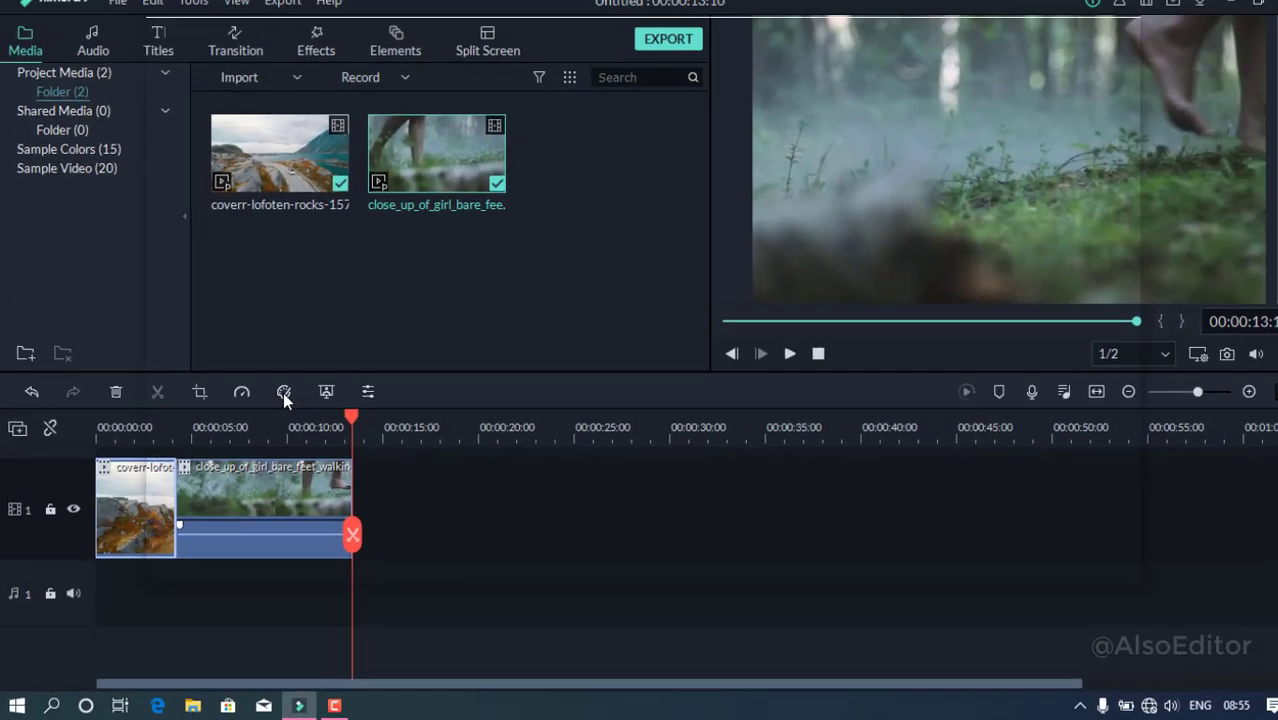
Open Advanced Color Correction on the road clip and filter presets to 3D LUT.
{"action": "left_click", "coordinate": [283, 392]}
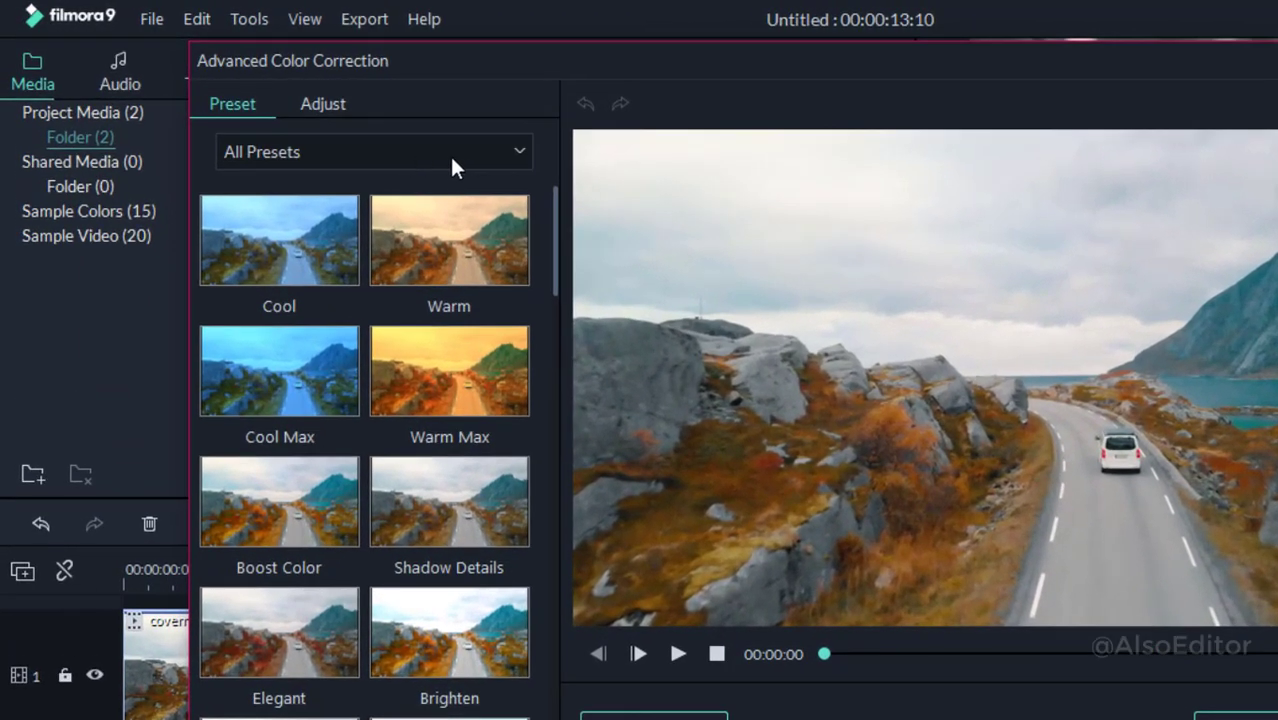
{"action": "left_click", "coordinate": [443, 155]}
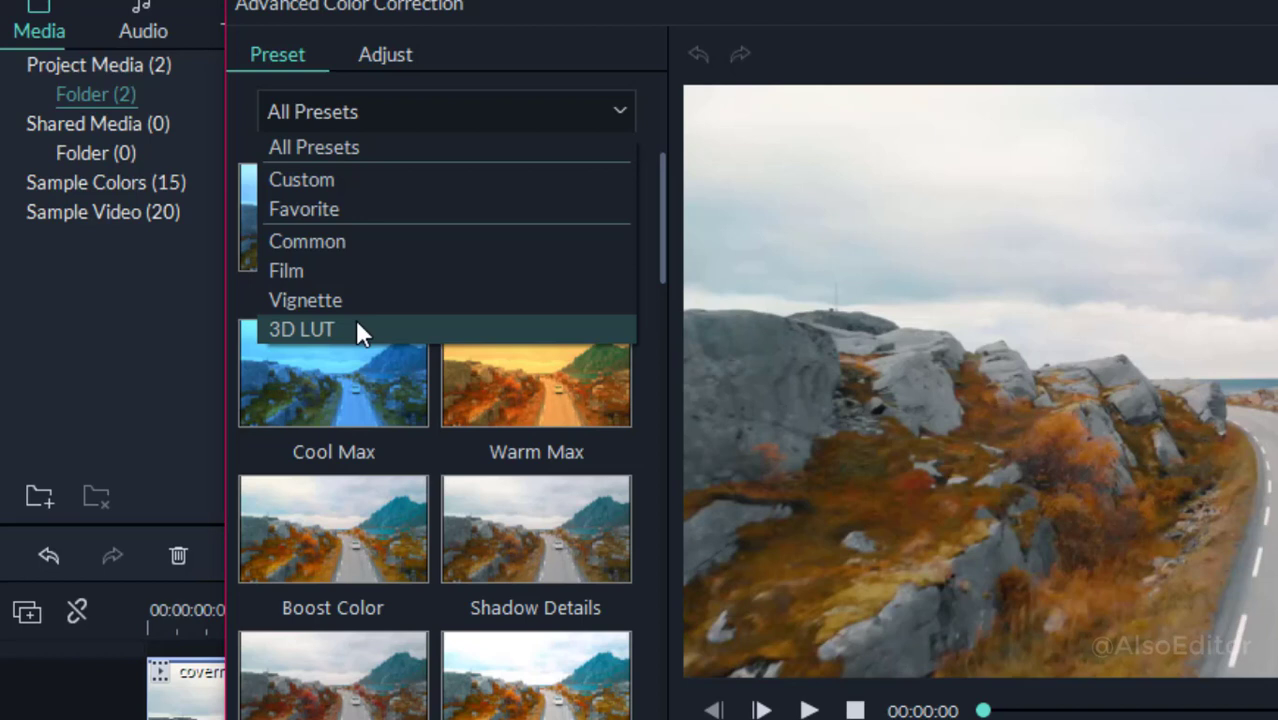
{"action": "left_click", "coordinate": [357, 325]}
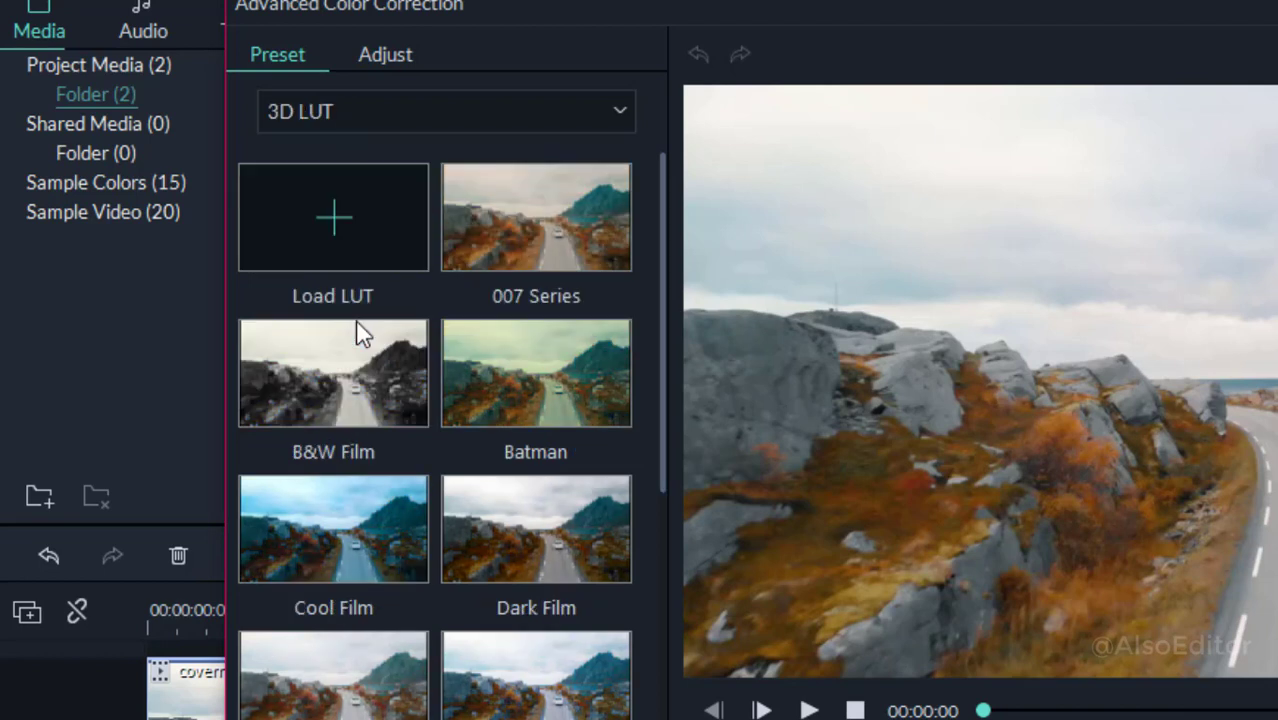
Load the Night Set2 .3dl LUT file from the Desktop via Load LUT.
{"action": "left_click", "coordinate": [285, 245]}
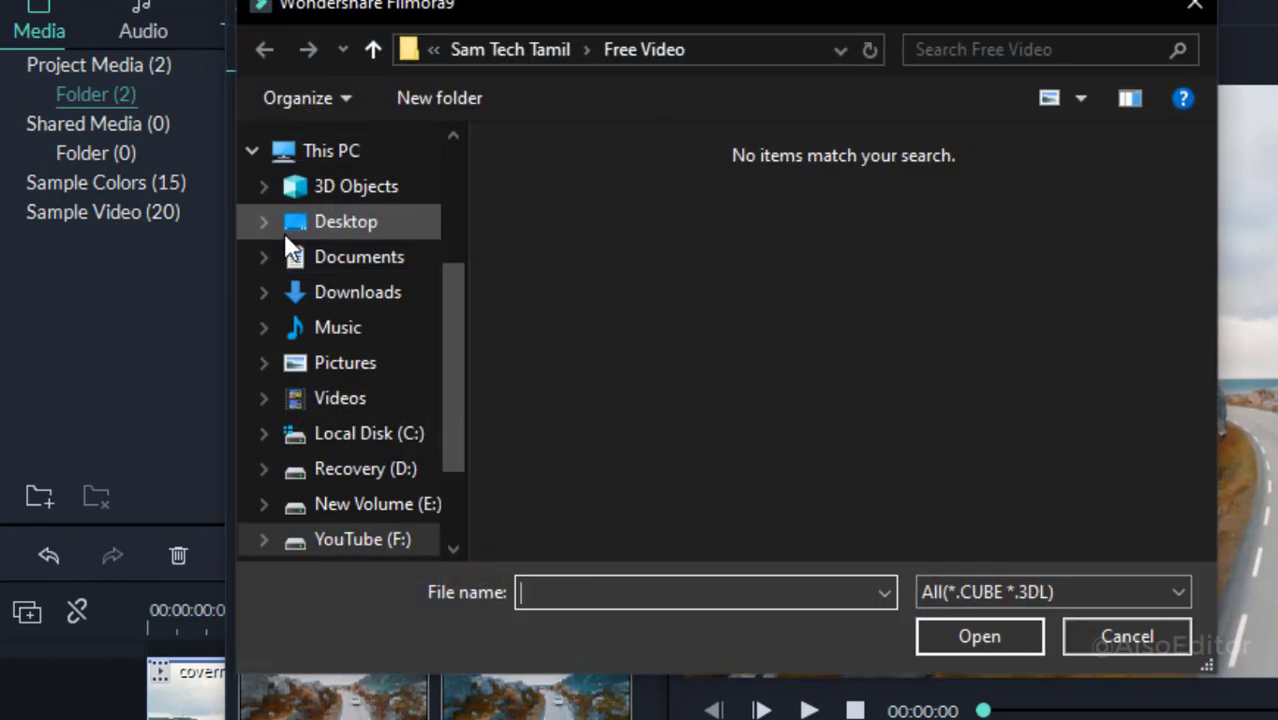
{"action": "left_click", "coordinate": [359, 227]}
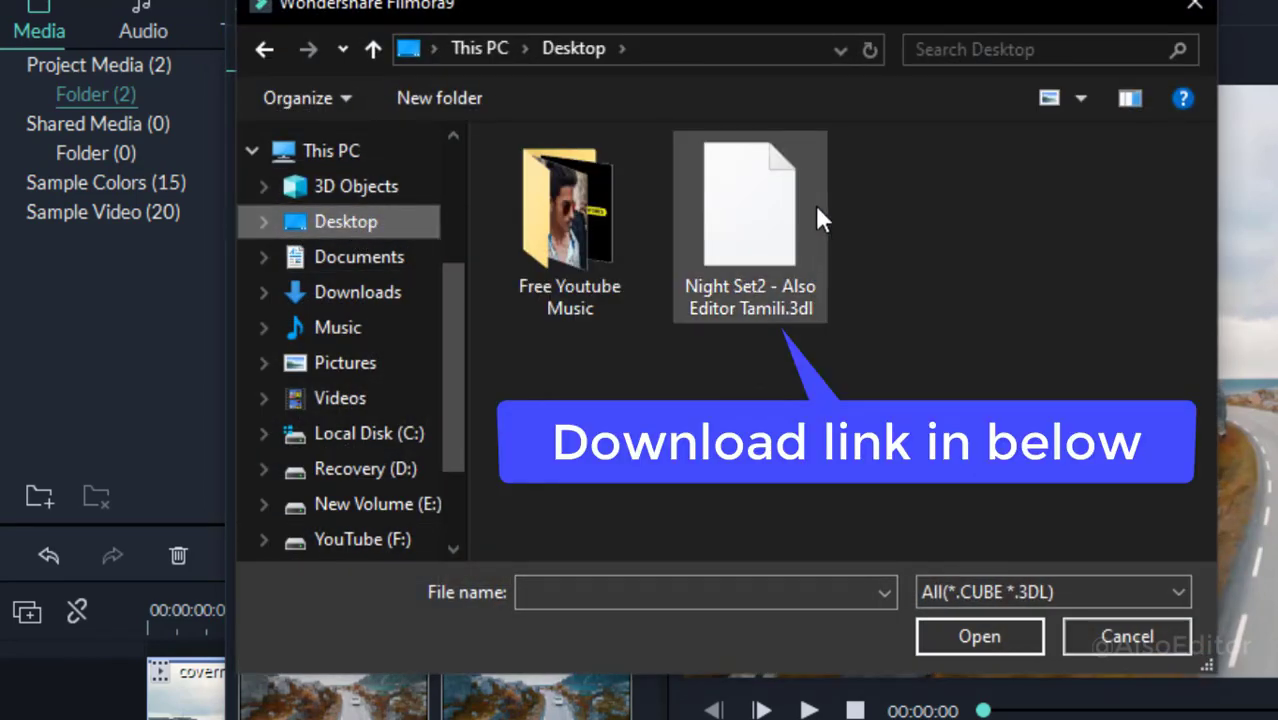
{"action": "left_click", "coordinate": [770, 190]}
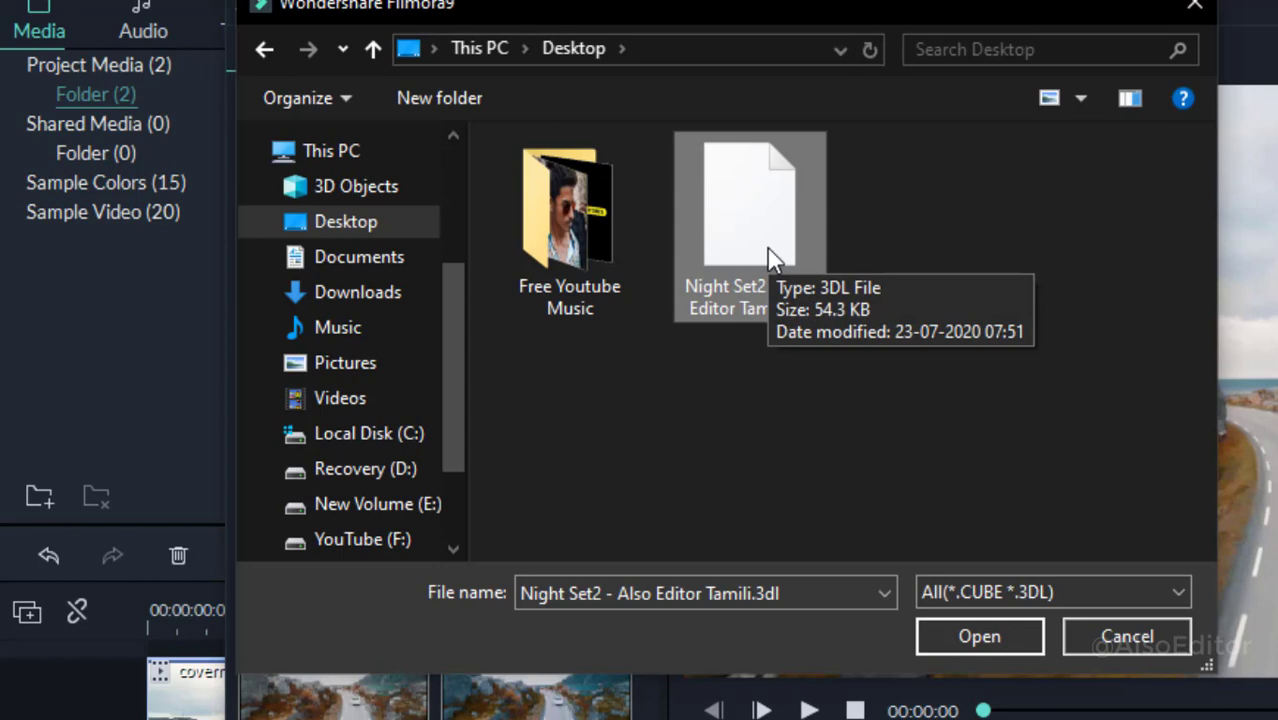
{"action": "left_click", "coordinate": [976, 645]}
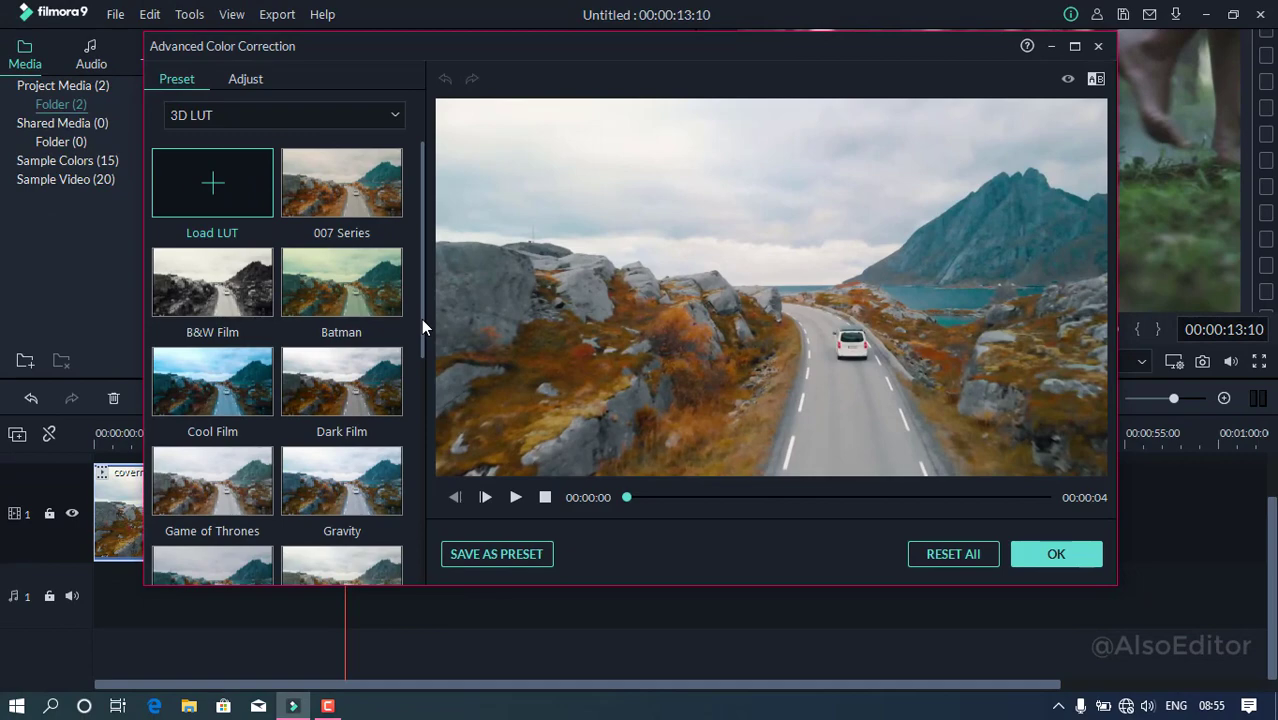
Apply the Night Set2 LUT preset to the road clip and switch to Adjust.
{"action": "left_click_drag", "start_coordinate": [421, 319], "coordinate": [417, 575]}
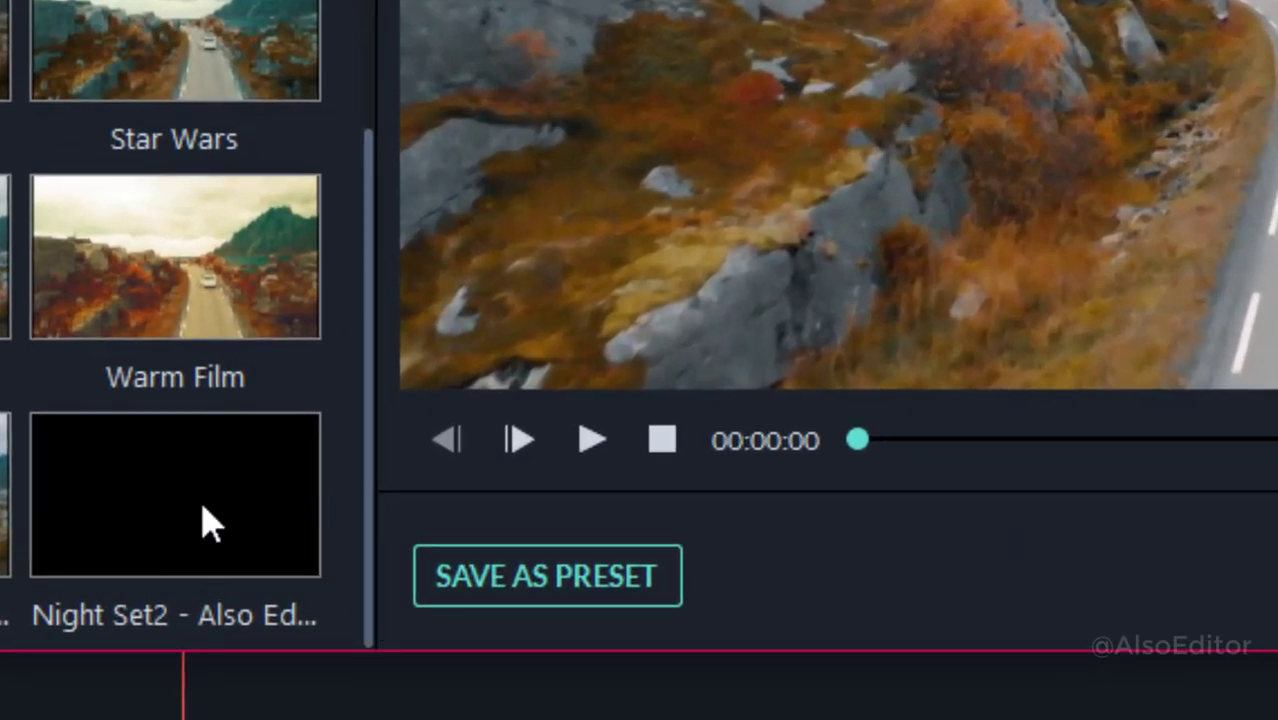
{"action": "left_click", "coordinate": [218, 515]}
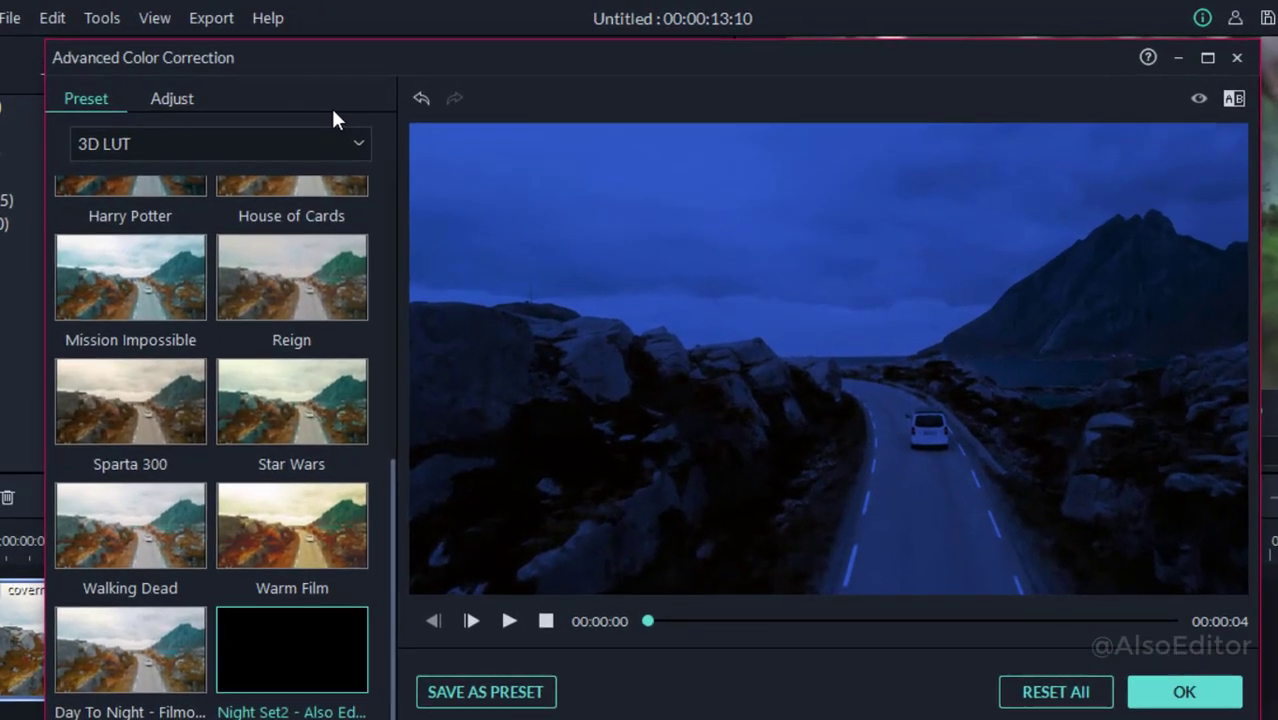
{"action": "left_click", "coordinate": [177, 99]}
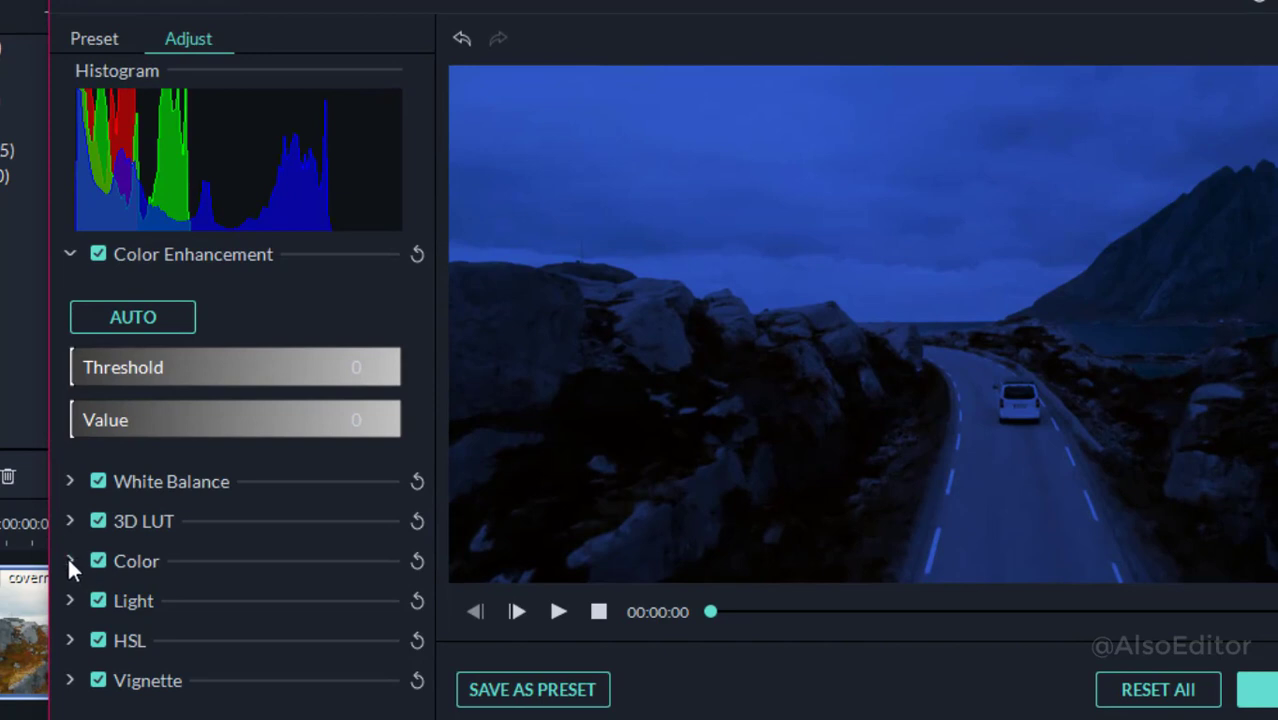
In the Color settings, set Exposure -34, Brightness 3 and Vibrance 7.
{"action": "left_click", "coordinate": [67, 557]}
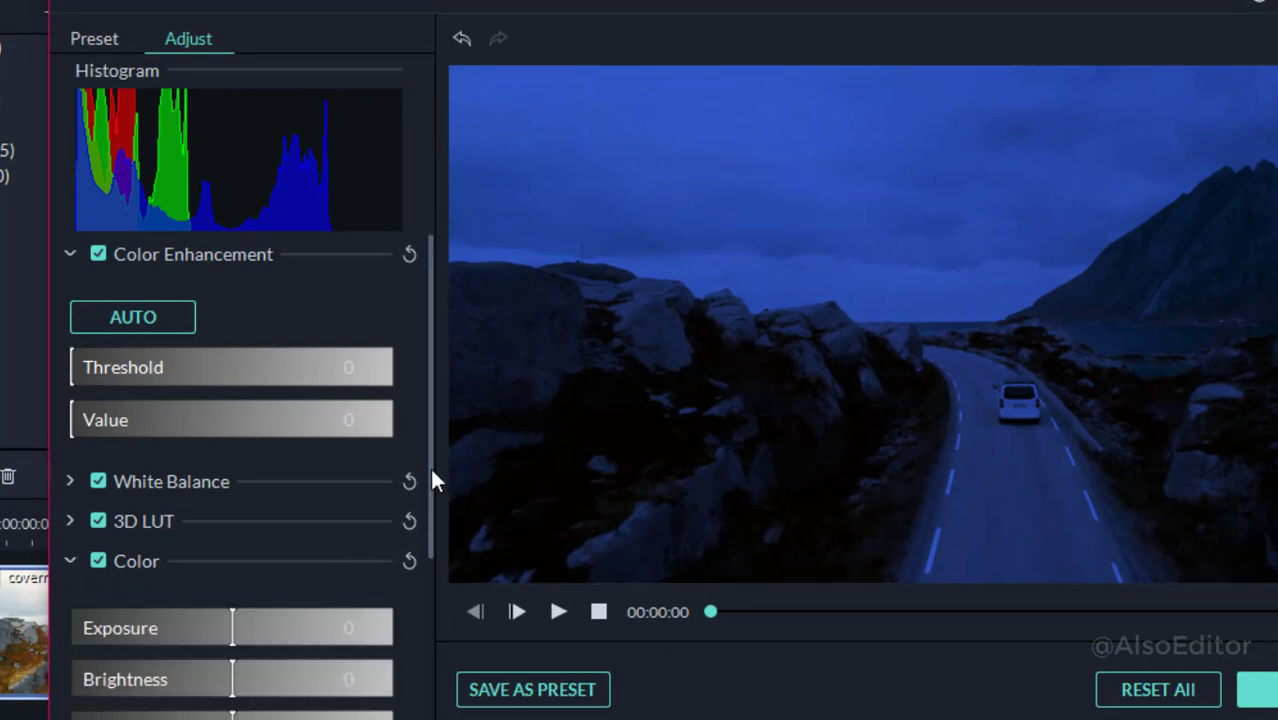
{"action": "left_click_drag", "start_coordinate": [431, 469], "coordinate": [436, 593]}
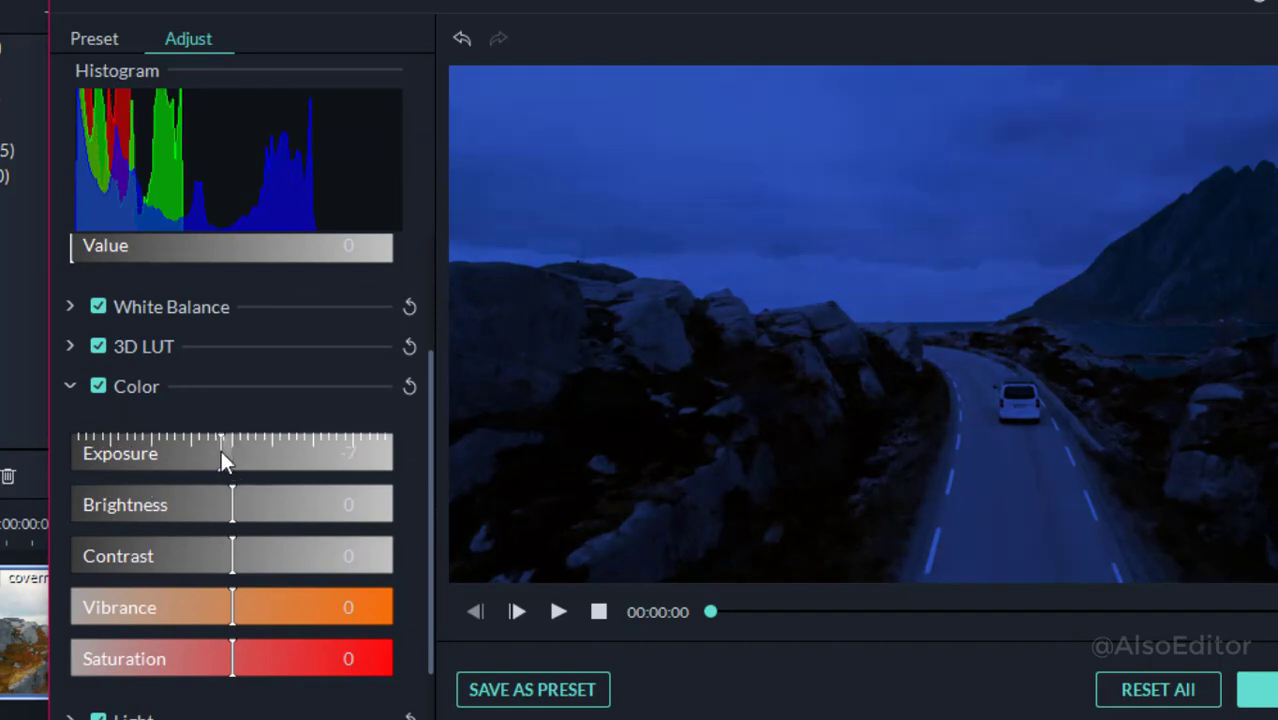
{"action": "left_click_drag", "start_coordinate": [221, 451], "coordinate": [177, 455]}
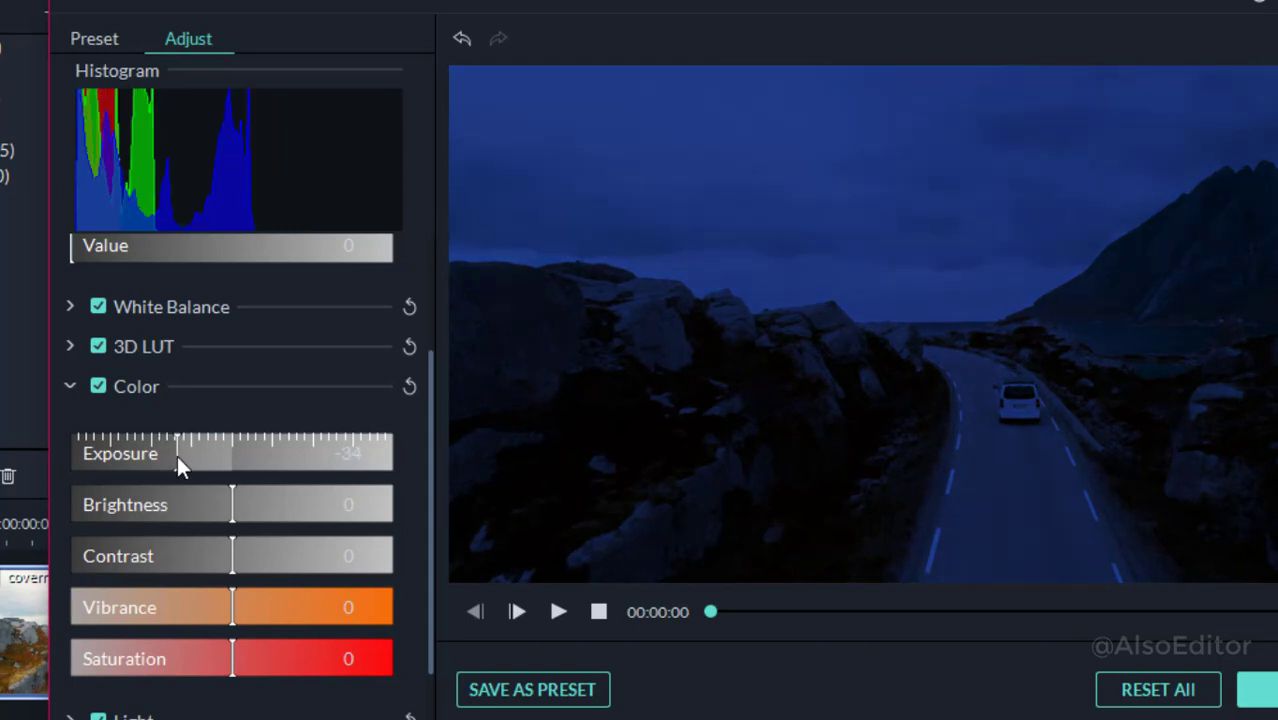
{"action": "left_click", "coordinate": [226, 503]}
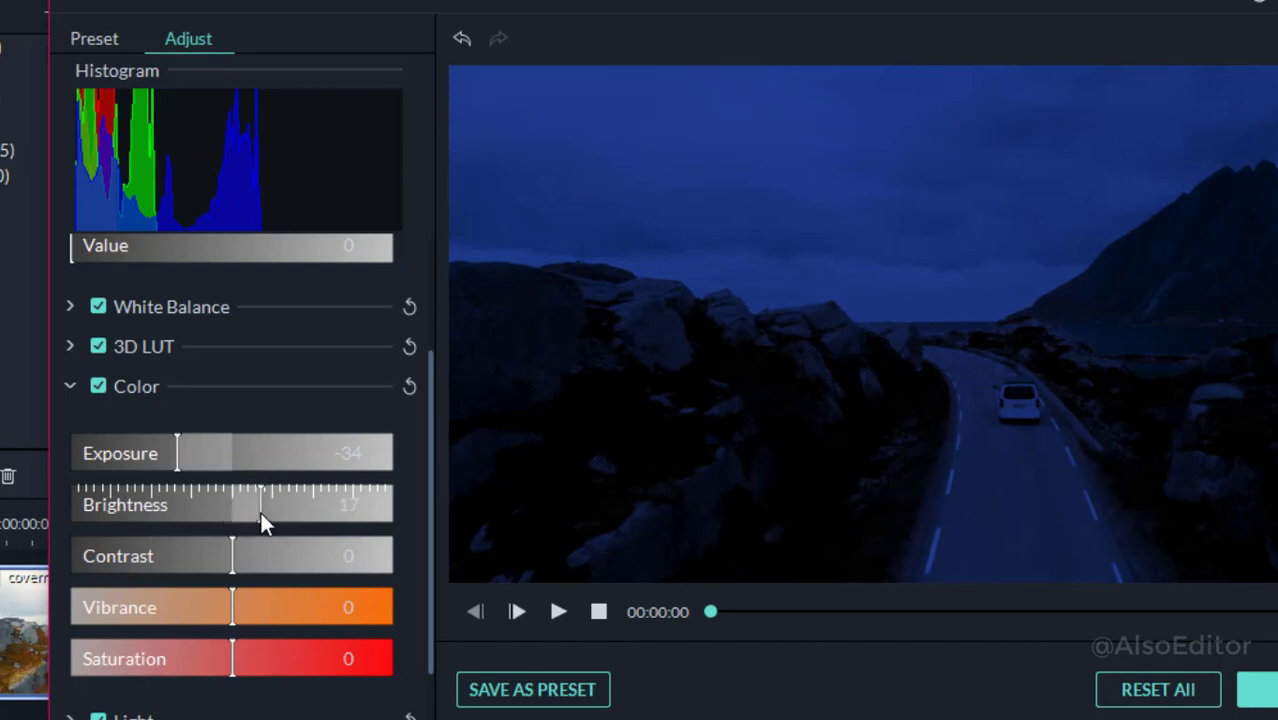
{"action": "left_click", "coordinate": [237, 506]}
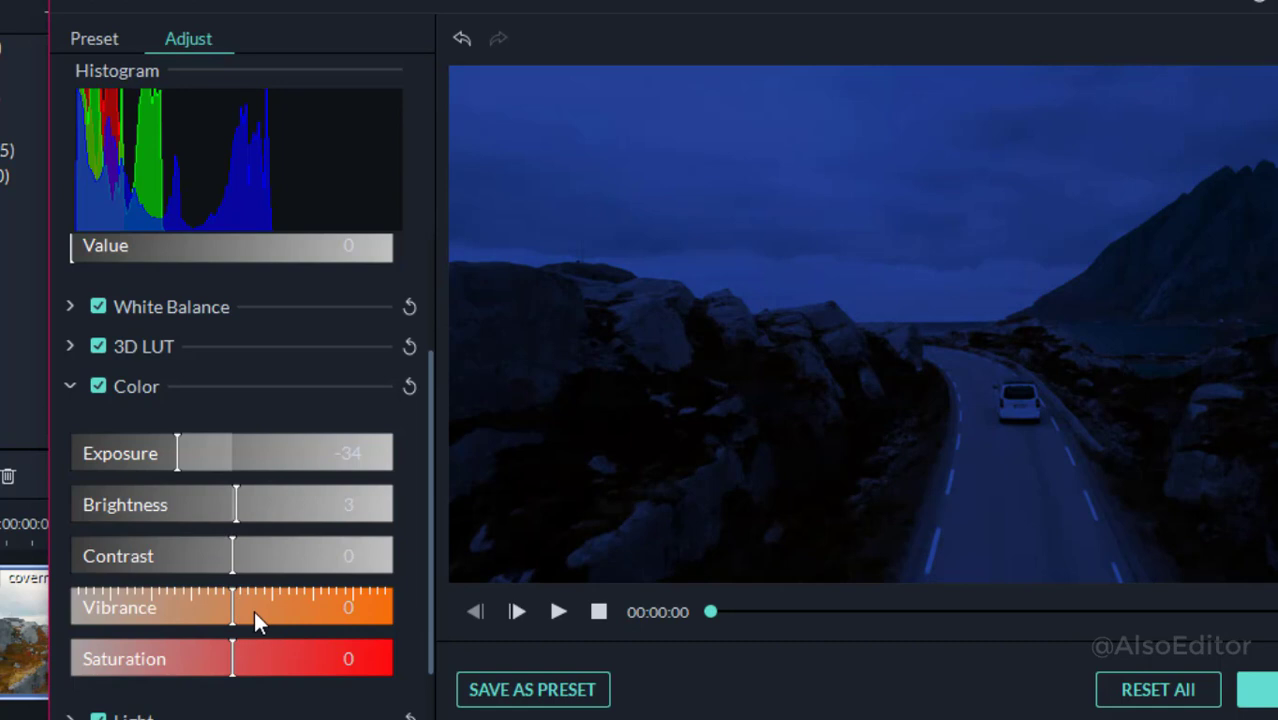
{"action": "left_click", "coordinate": [254, 612]}
{"action": "left_click", "coordinate": [245, 611]}
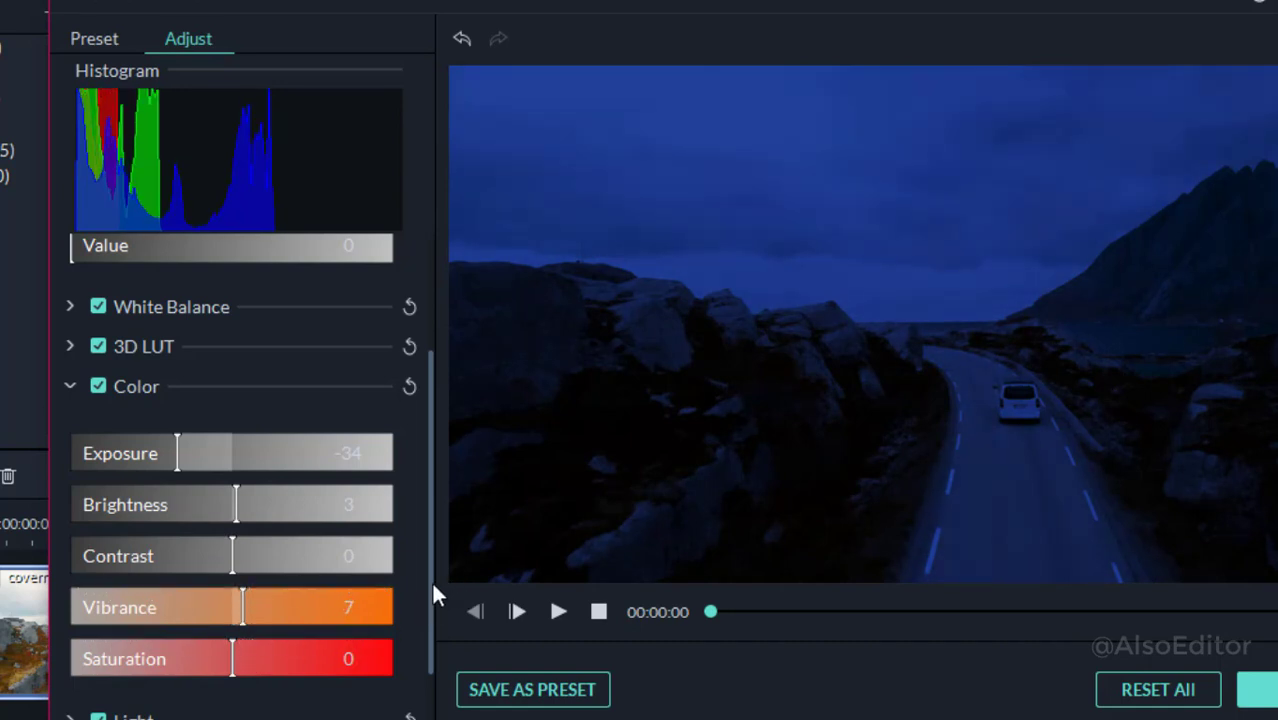
In the Light settings, set Highlights 12 and Shadows -13, then confirm with OK.
{"action": "scroll", "coordinate": [430, 590], "scroll_direction": "down", "scroll_amount": 2}
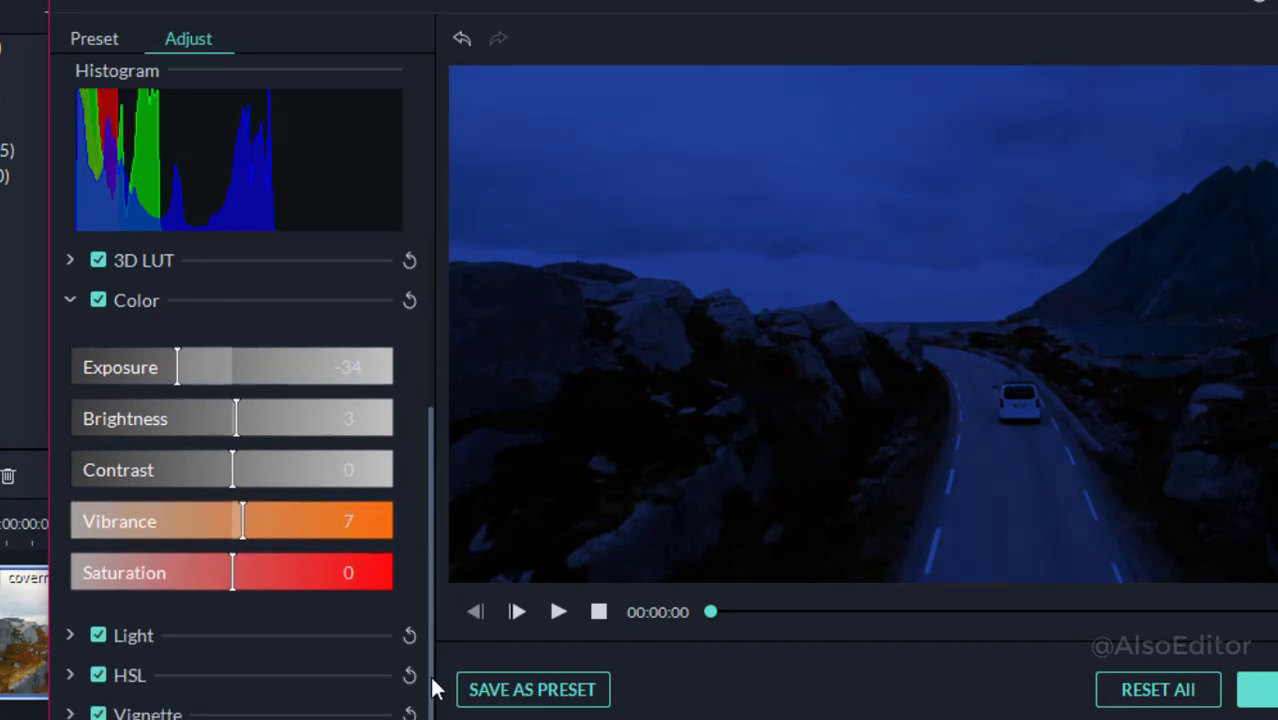
{"action": "left_click", "coordinate": [70, 635]}
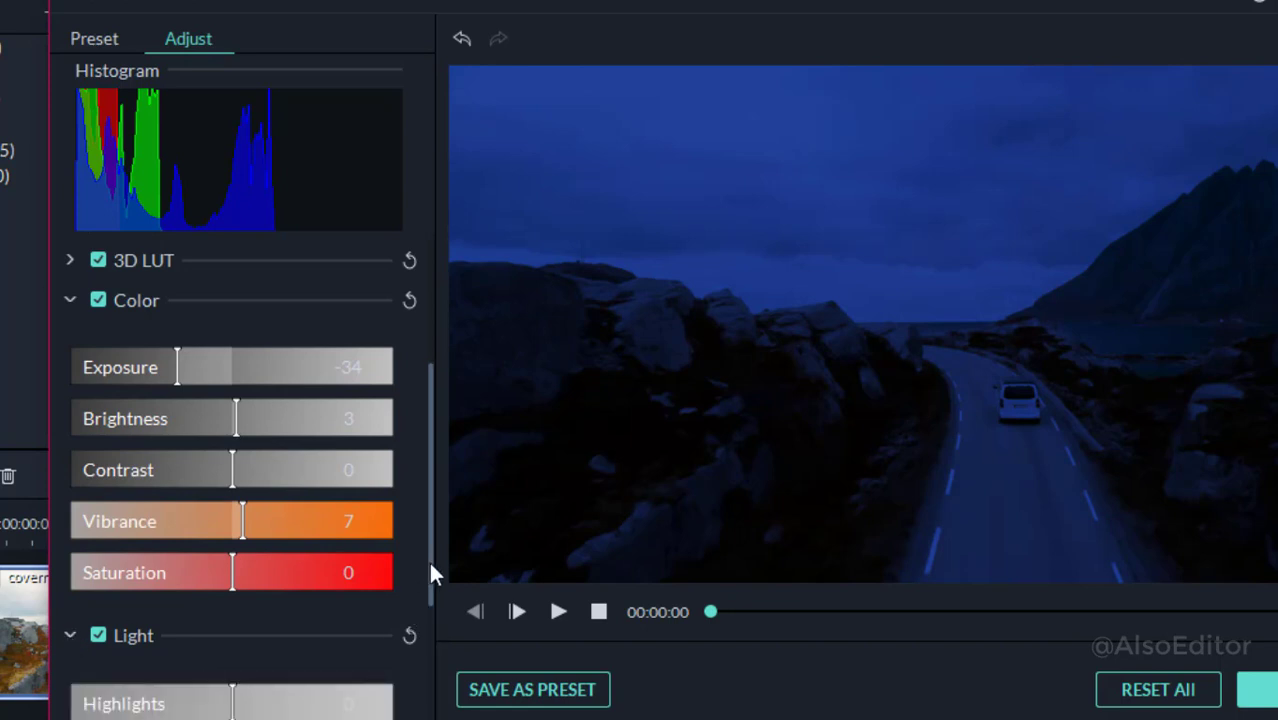
{"action": "scroll", "coordinate": [430, 572], "scroll_direction": "down", "scroll_amount": 6}
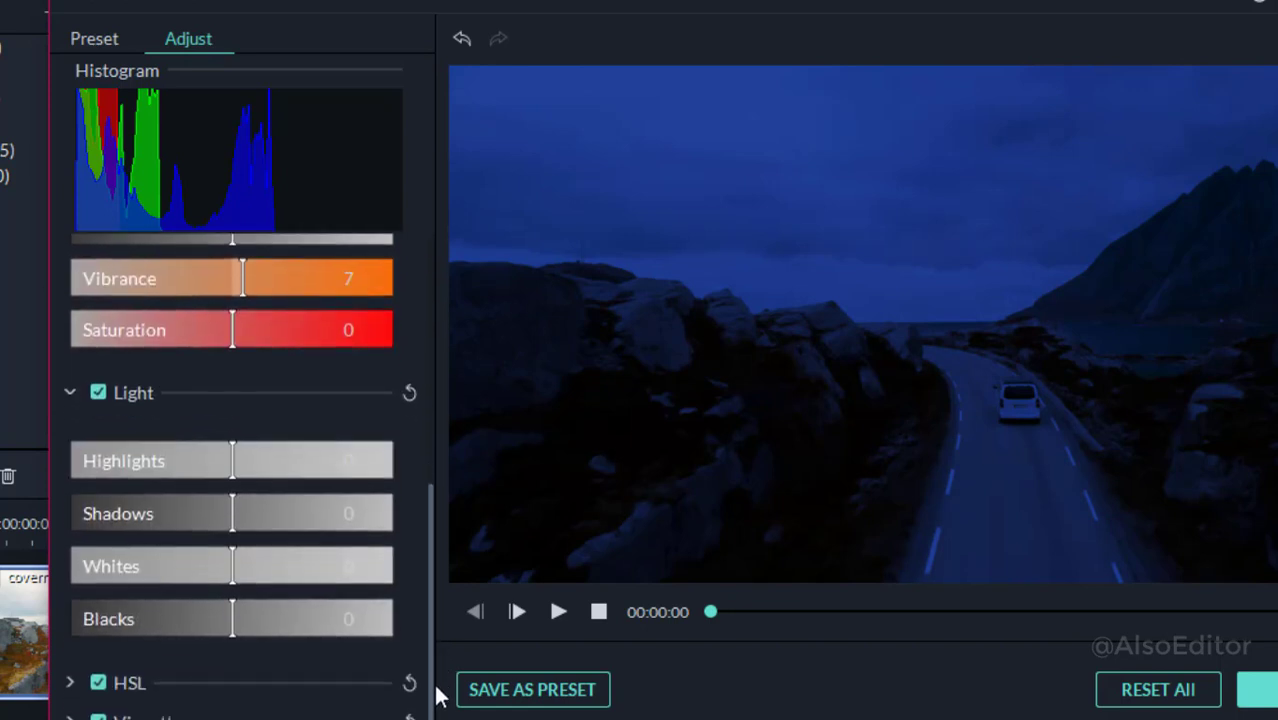
{"action": "left_click", "coordinate": [253, 444]}
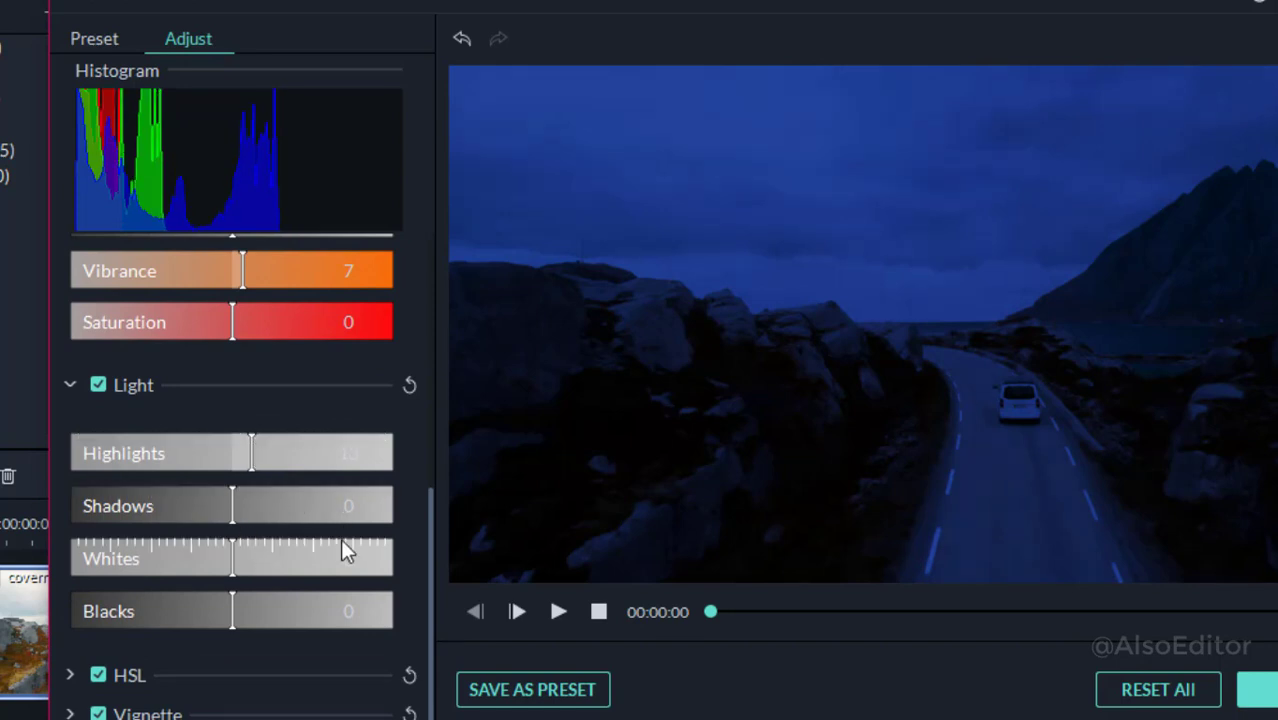
{"action": "left_click", "coordinate": [204, 506]}
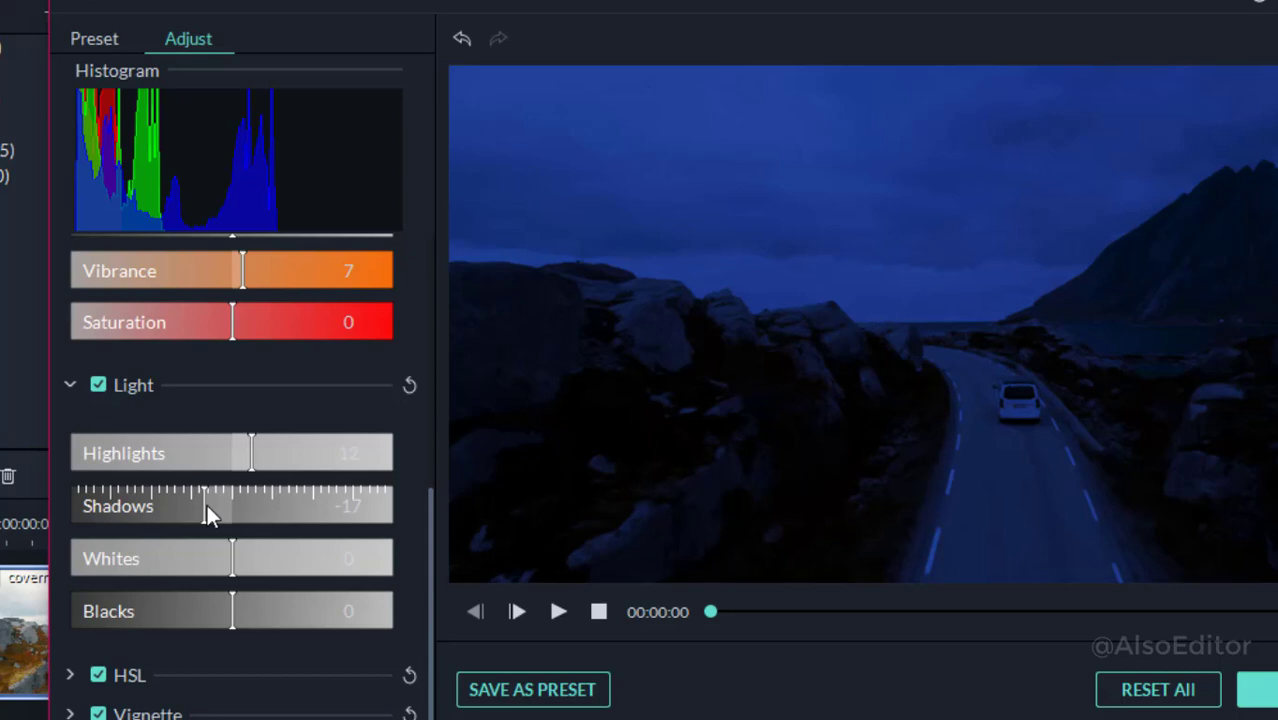
{"action": "left_click", "coordinate": [210, 505]}
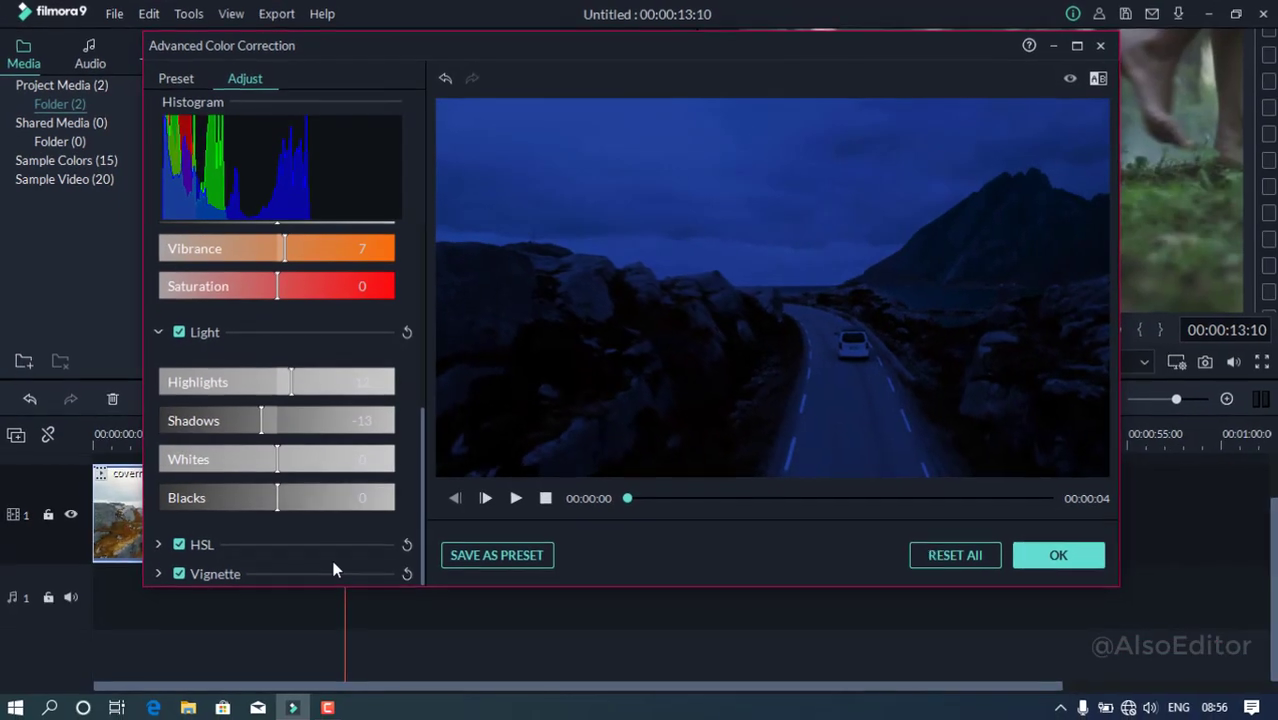
{"action": "left_click", "coordinate": [1069, 556]}
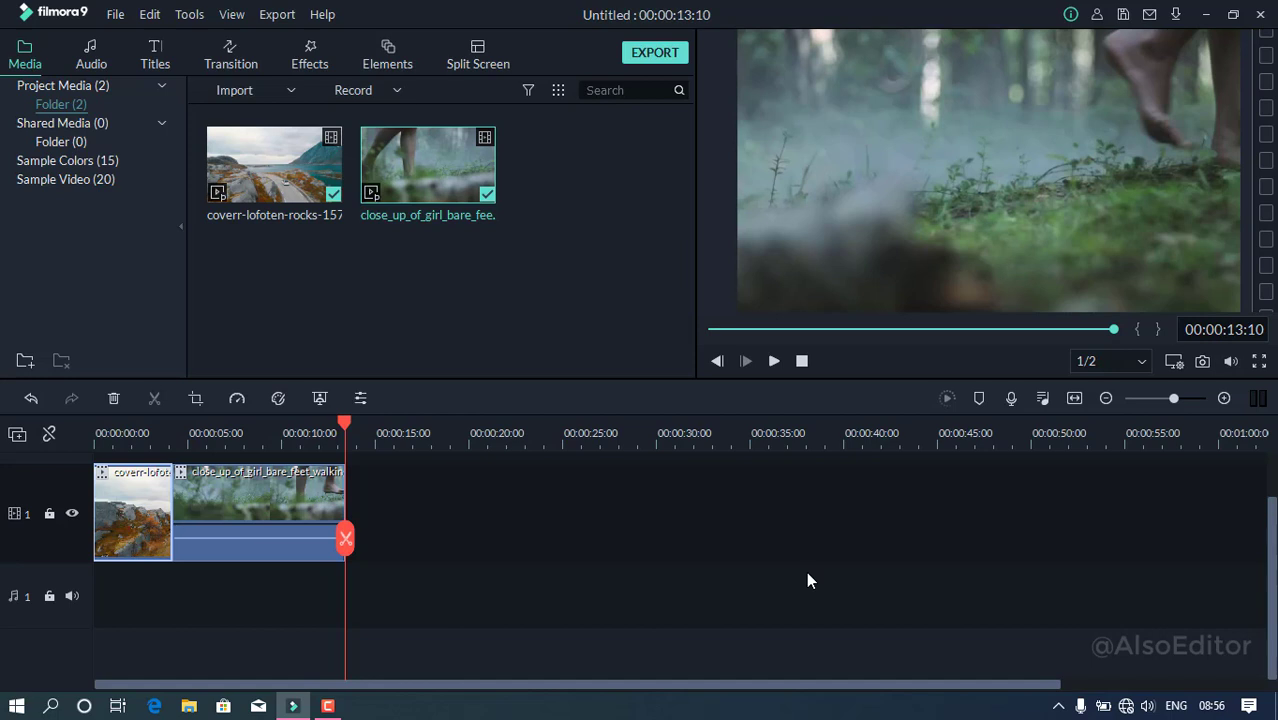
Preview the graded road clip at 00:00:02:06, then move to the walking clip at 00:00:06:00.
{"action": "left_click", "coordinate": [136, 437]}
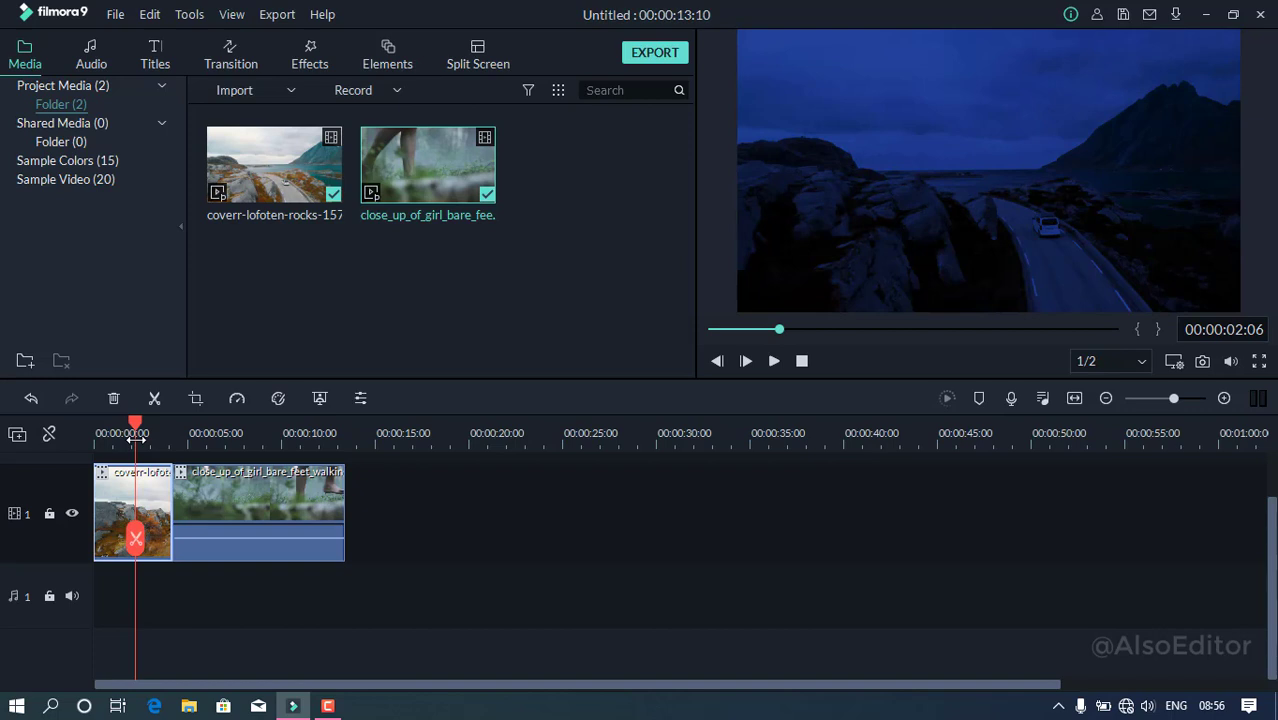
{"action": "left_click", "coordinate": [206, 443]}
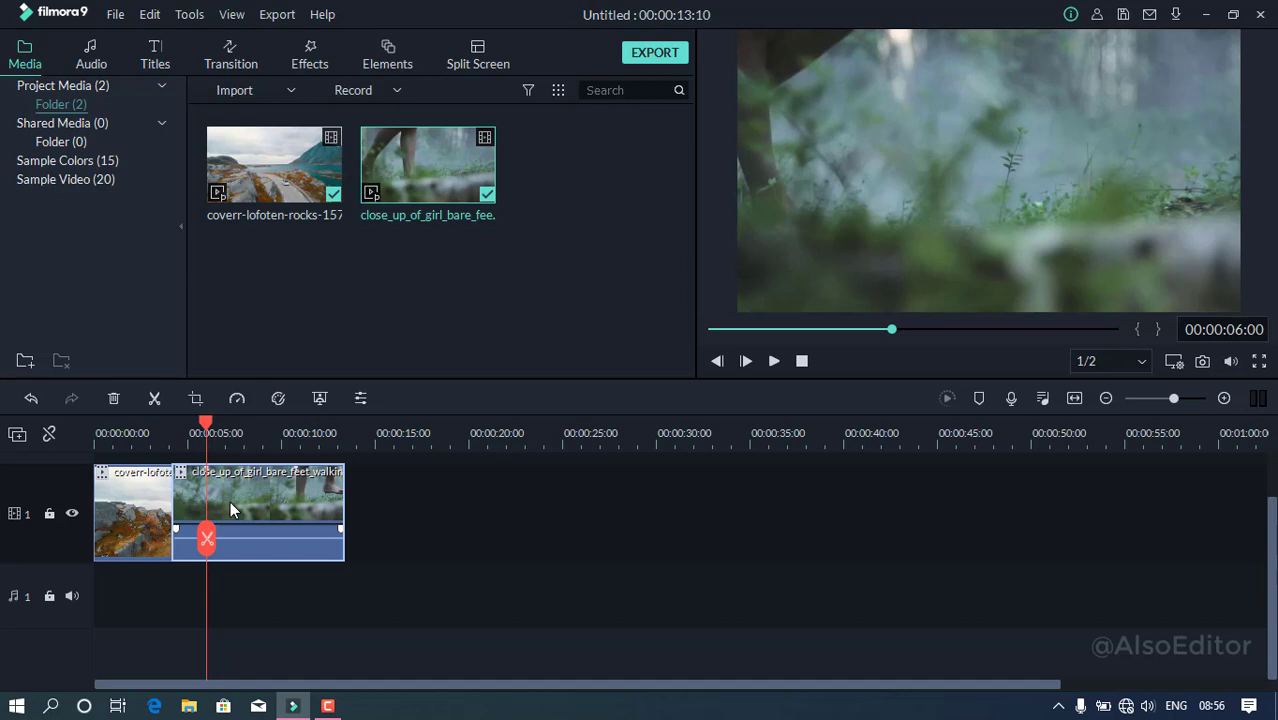
Give the walking clip the 3D LUT Night Set2 preset and confirm with OK.
{"action": "left_click", "coordinate": [280, 398]}
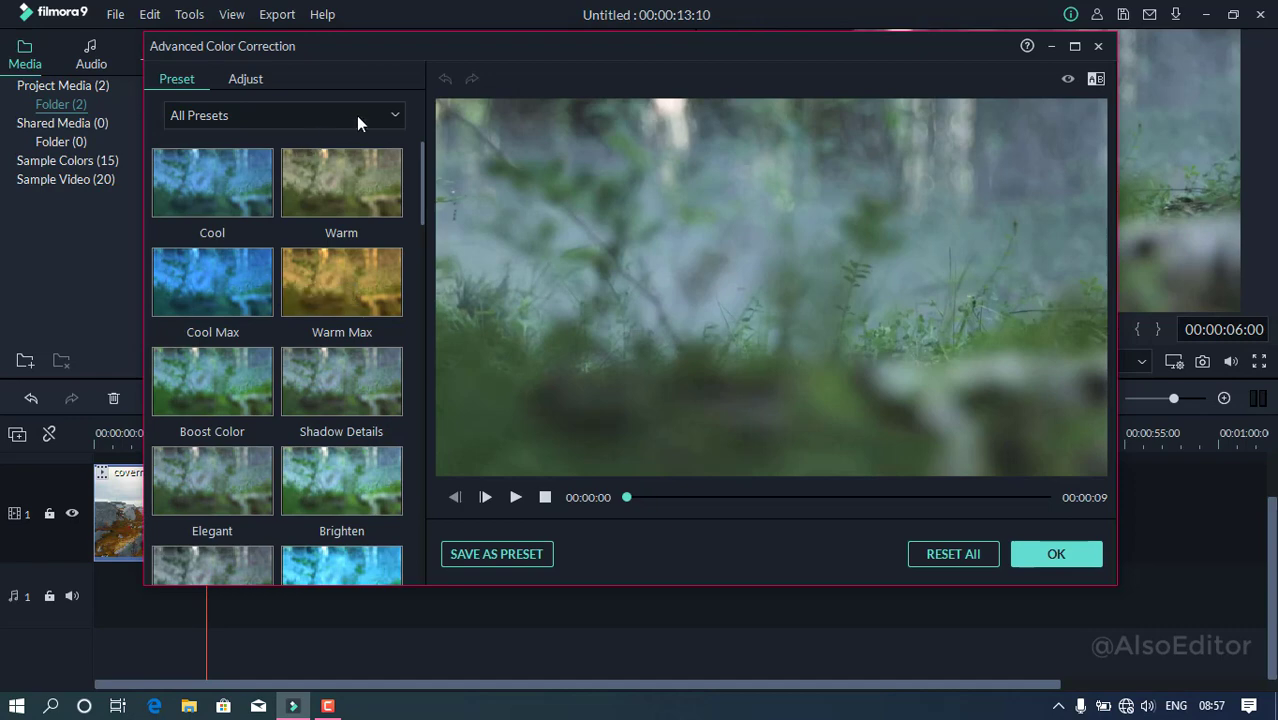
{"action": "left_click_drag", "start_coordinate": [421, 178], "coordinate": [421, 550]}
{"action": "left_click", "coordinate": [283, 115]}
{"action": "left_click", "coordinate": [200, 251]}
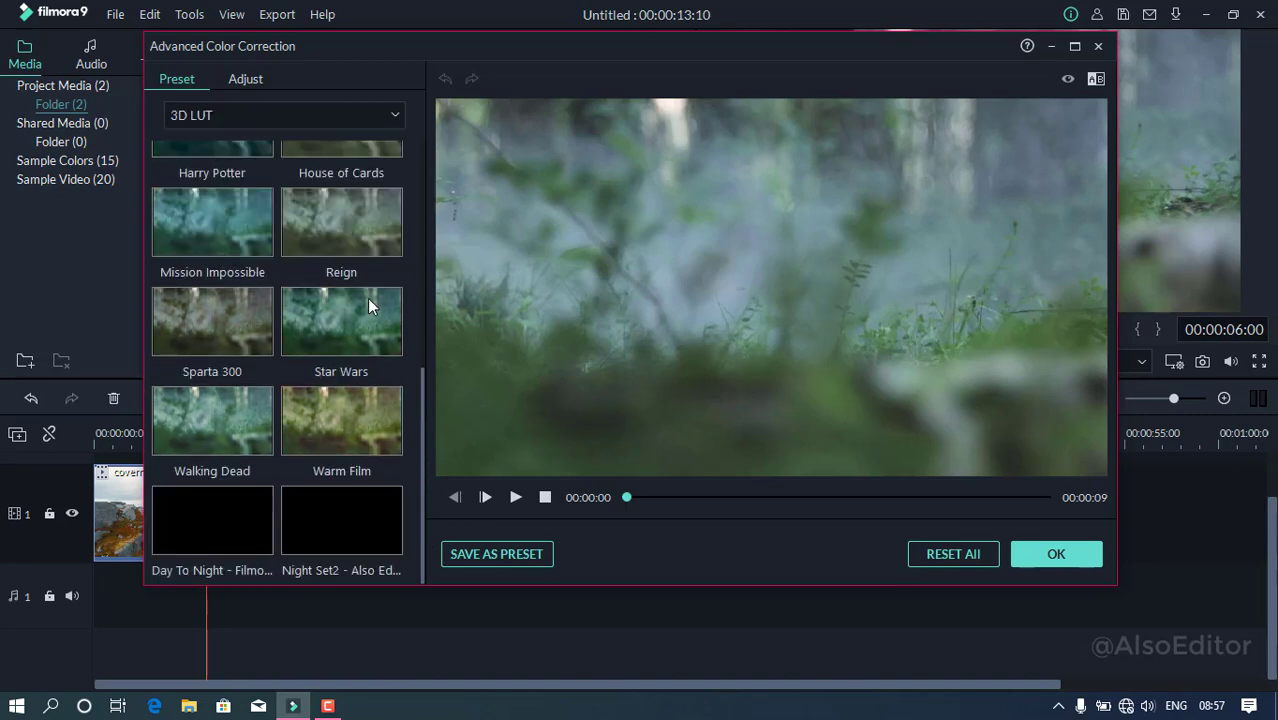
{"action": "left_click", "coordinate": [357, 530]}
{"action": "left_click", "coordinate": [1030, 553]}
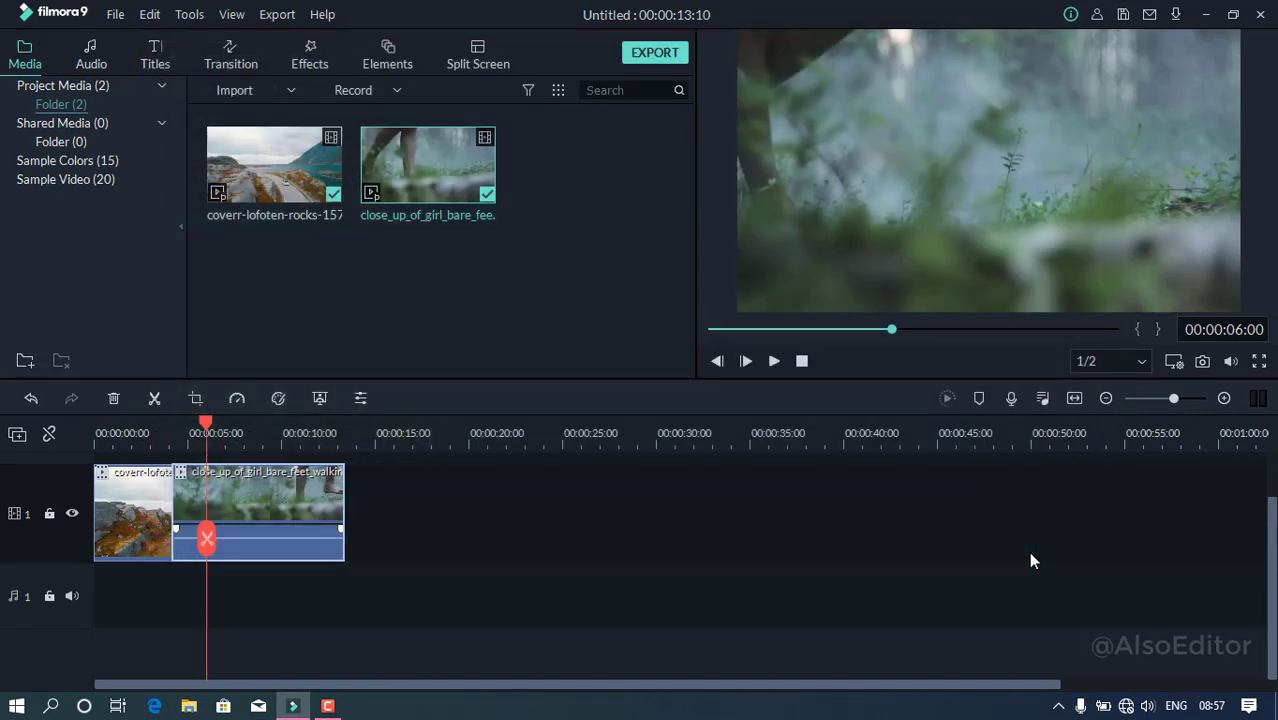
{"action": "left_click", "coordinate": [108, 441]}
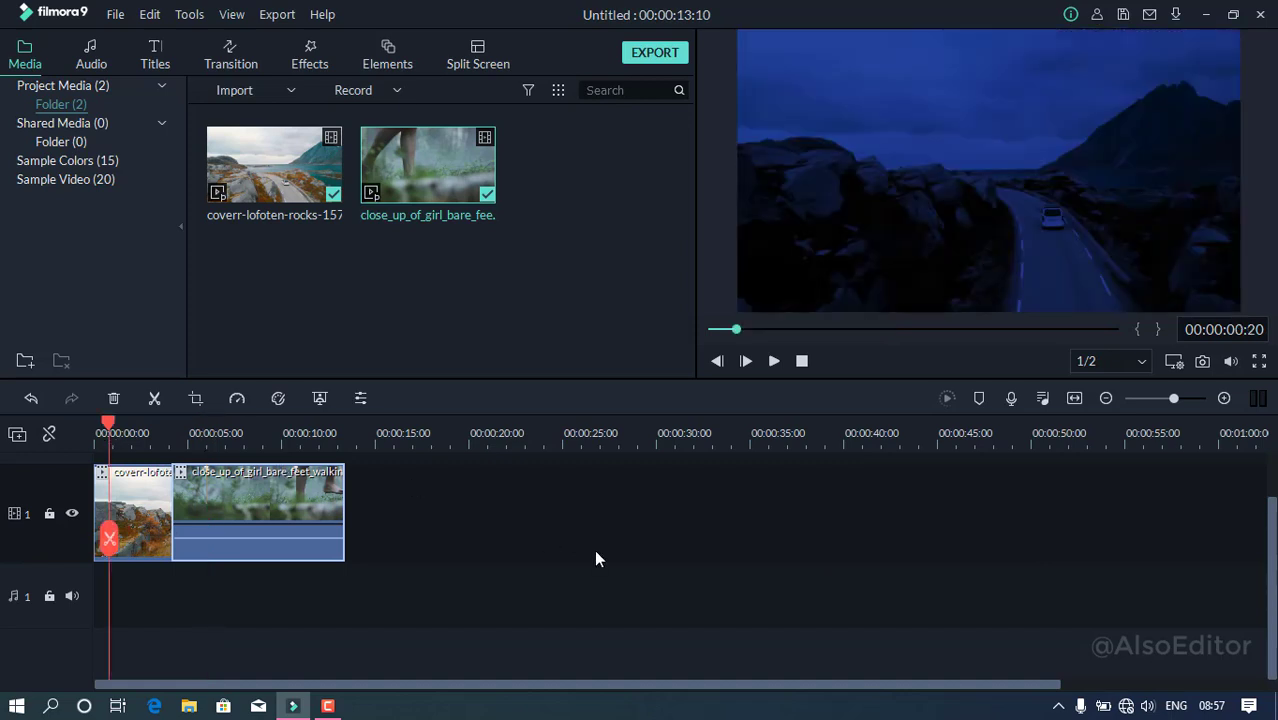
{"action": "key", "text": "space"}
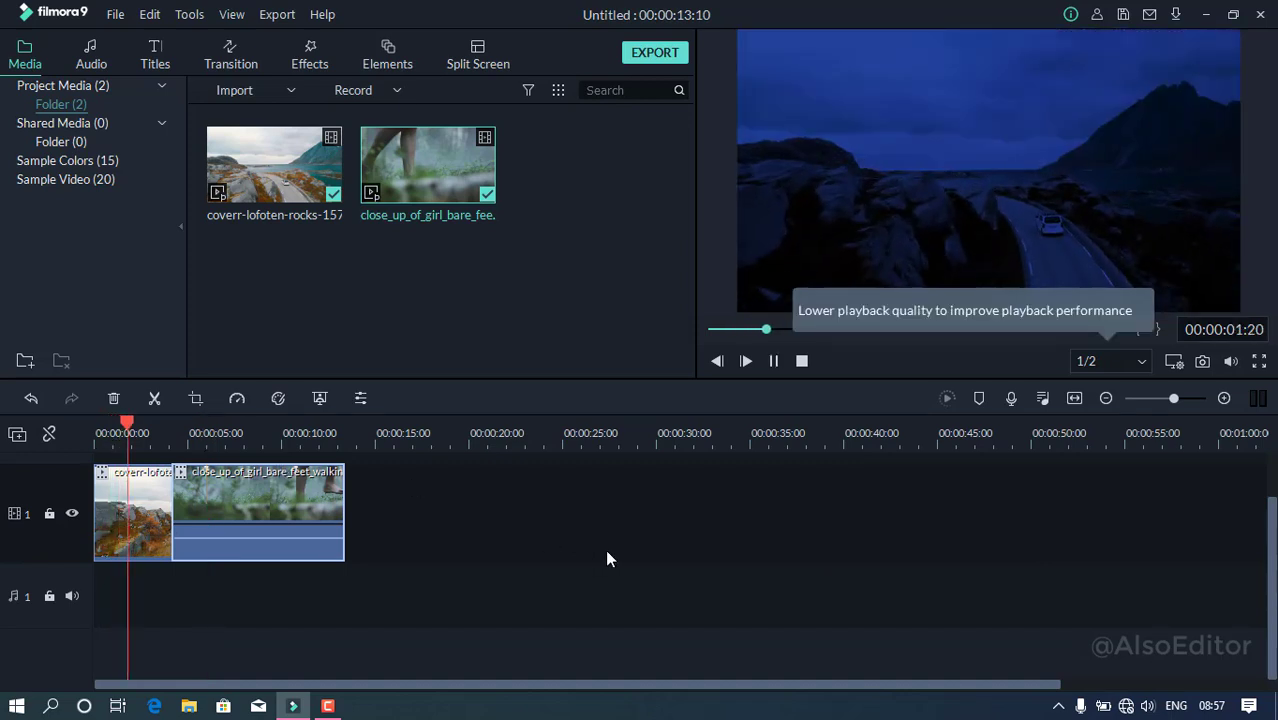